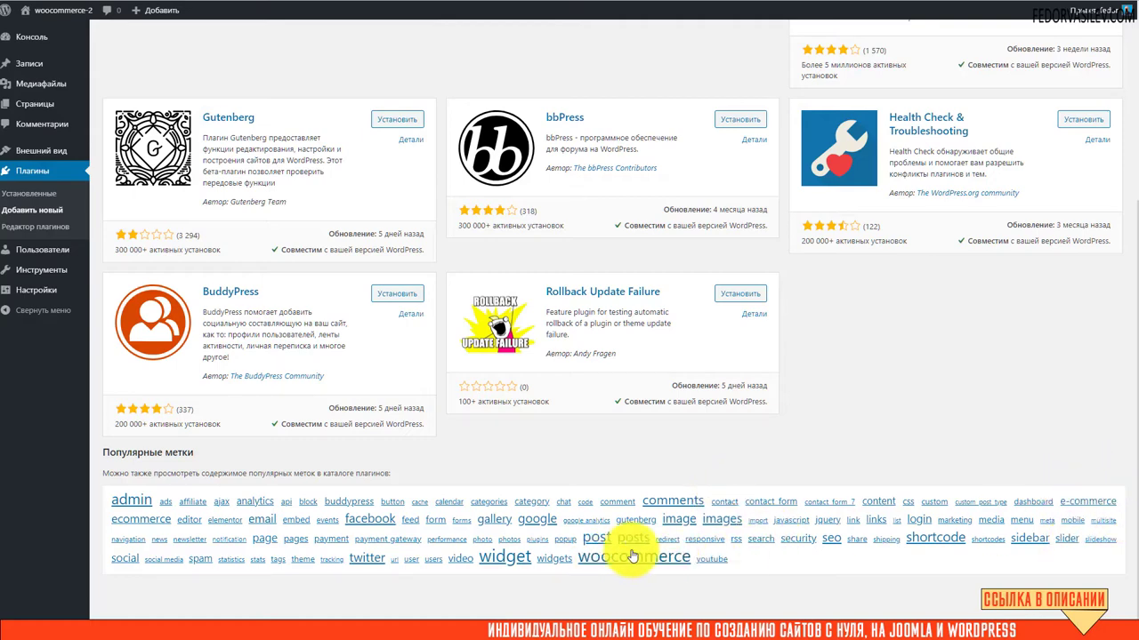
Filter the plugin catalogue by the popular tag e-commerce
scroll(613, 547, "up", 3)
left_click(984, 79)
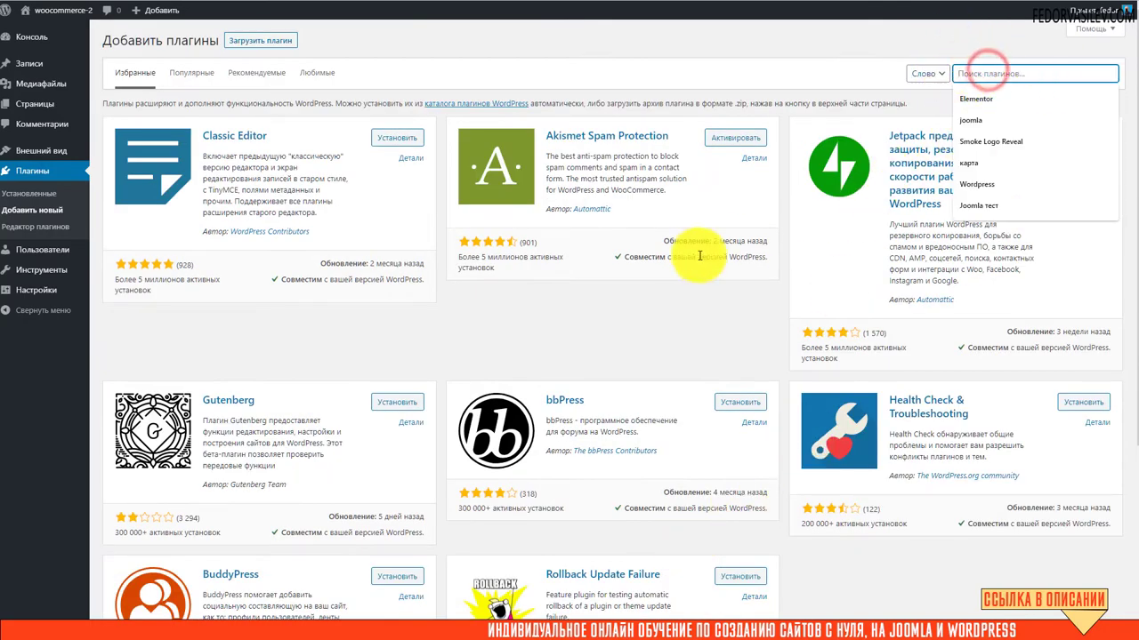
scroll(690, 275, "down", 3)
left_click(1074, 501)
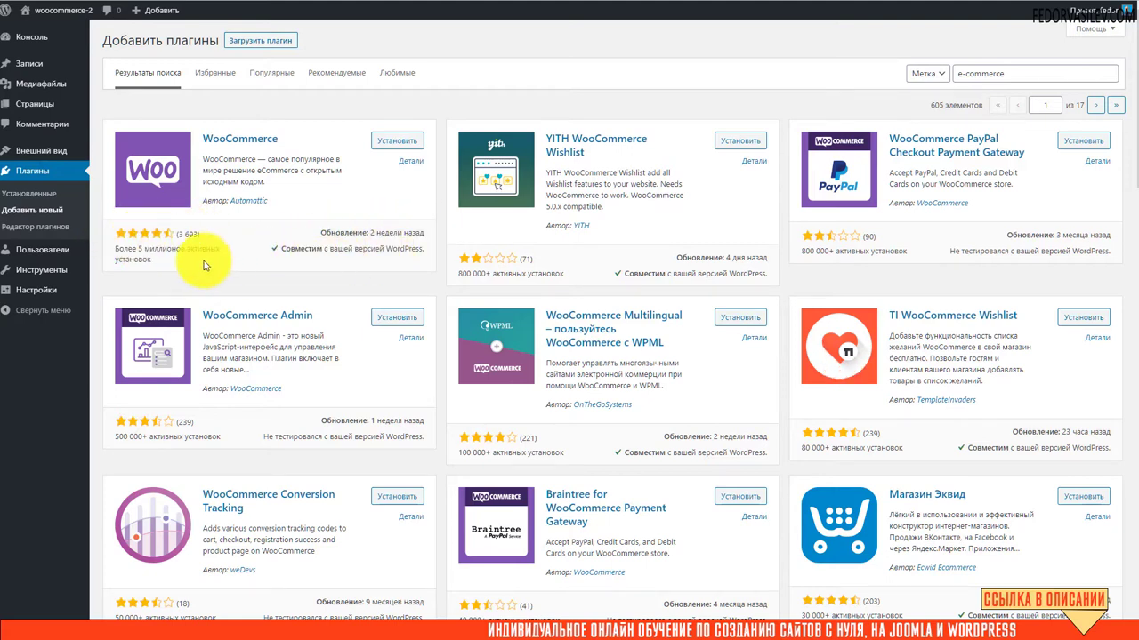
Install and activate the WooCommerce plugin from the e-commerce results
scroll(740, 300, "down", 15)
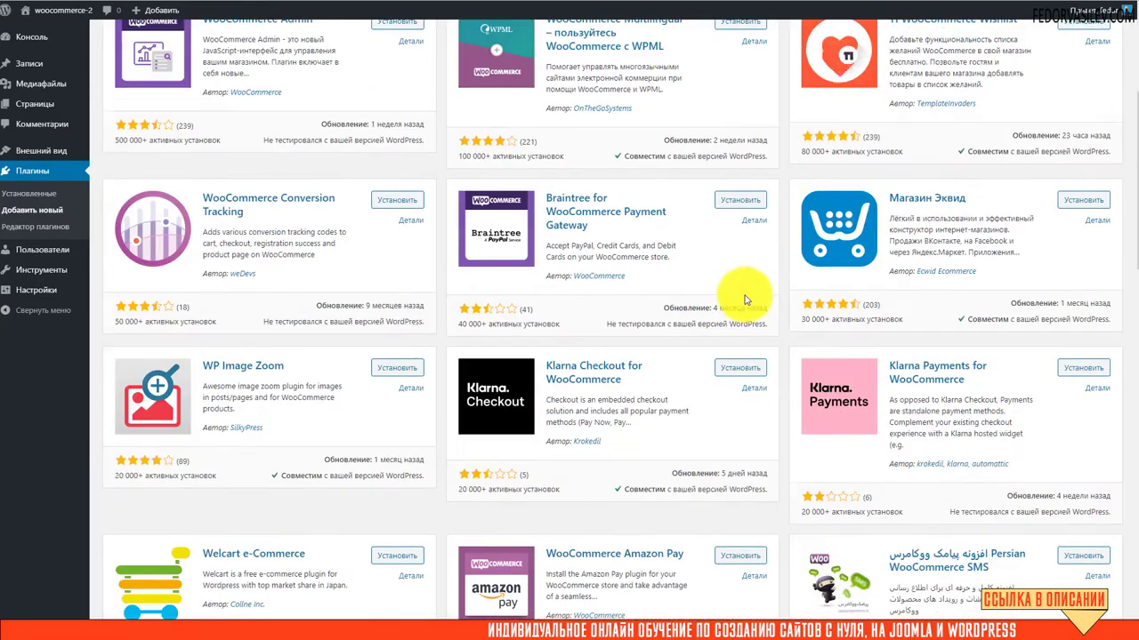
scroll(733, 301, "down", 3)
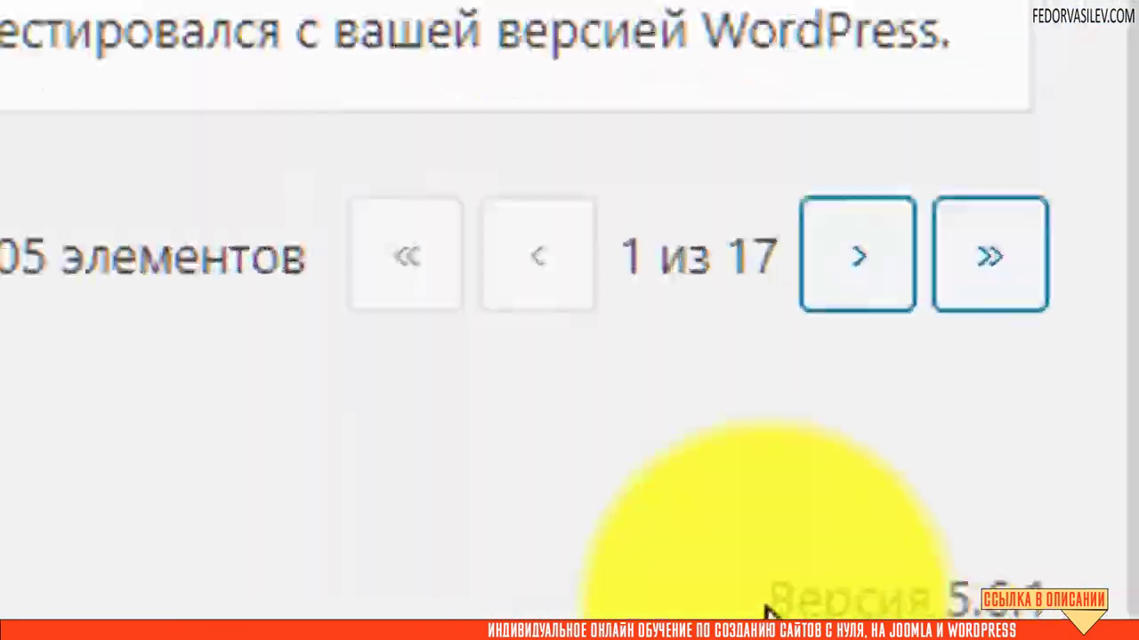
left_click_drag(1079, 632, 1118, 632)
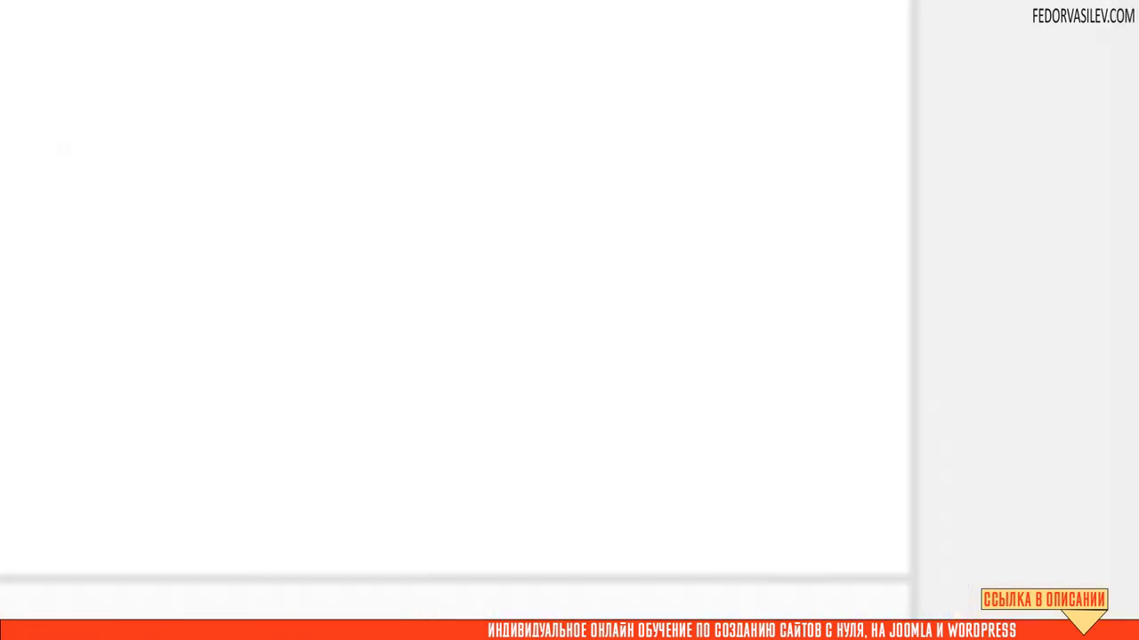
scroll(460, 269, "up", 2)
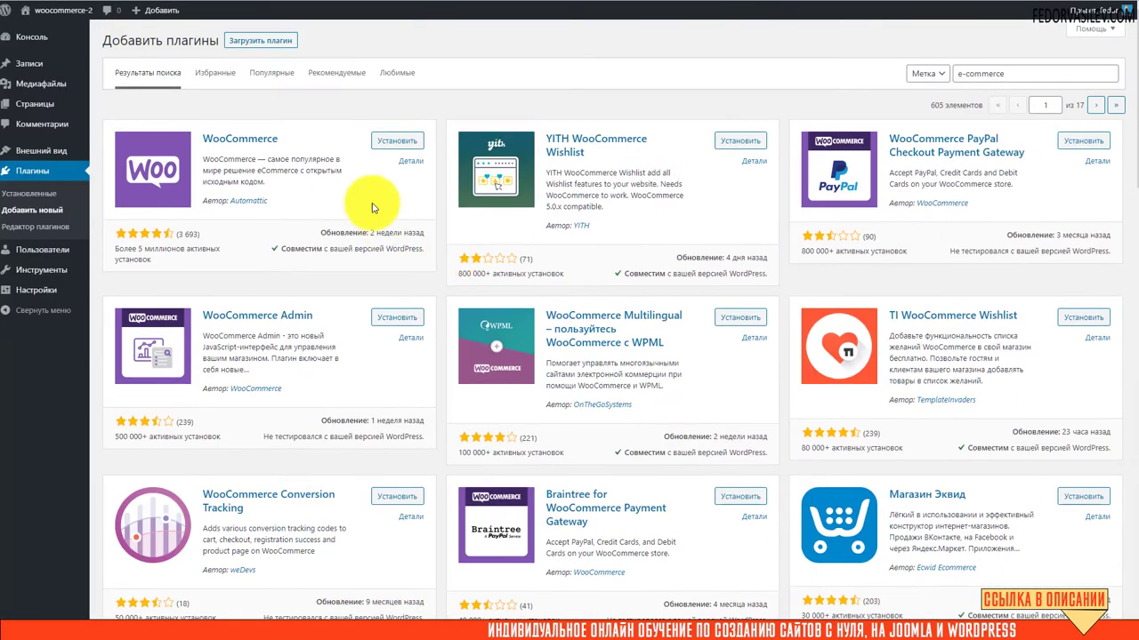
left_click(388, 140)
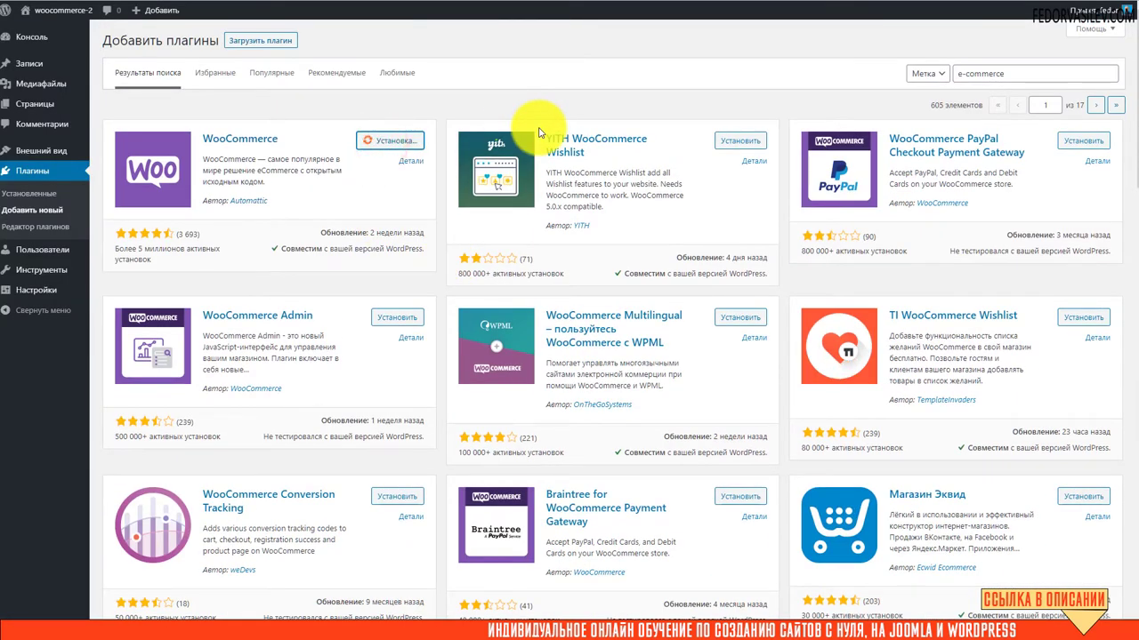
left_click(384, 141)
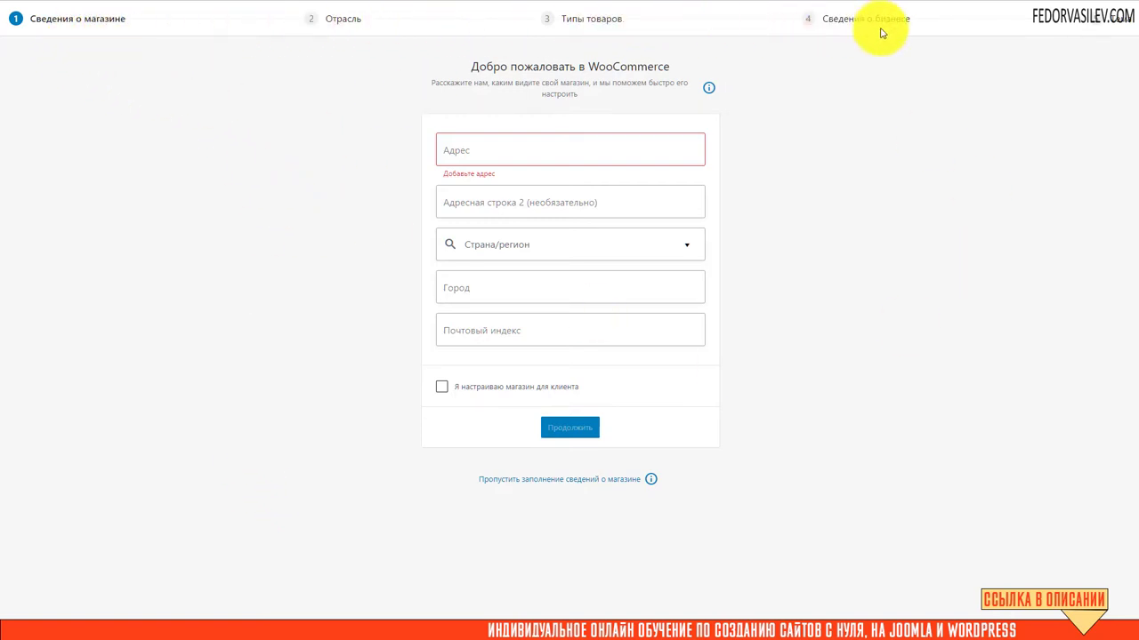
Fill in the store's address, country, city and postcode, submit the store details and decline usage tracking
left_click(465, 301)
left_click(480, 147)
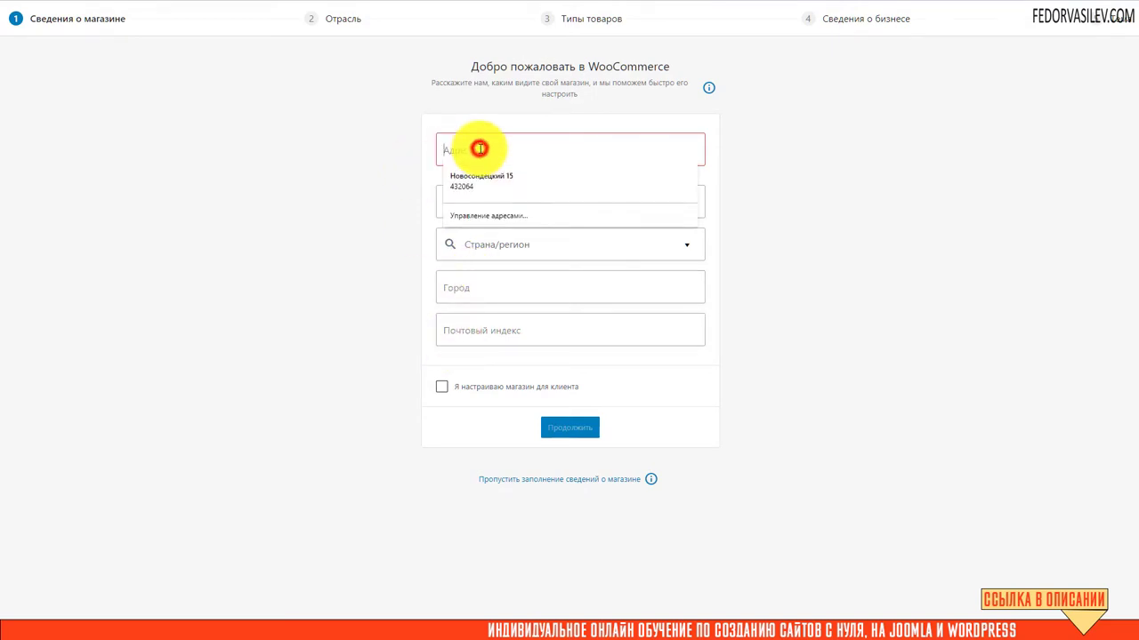
left_click(835, 163)
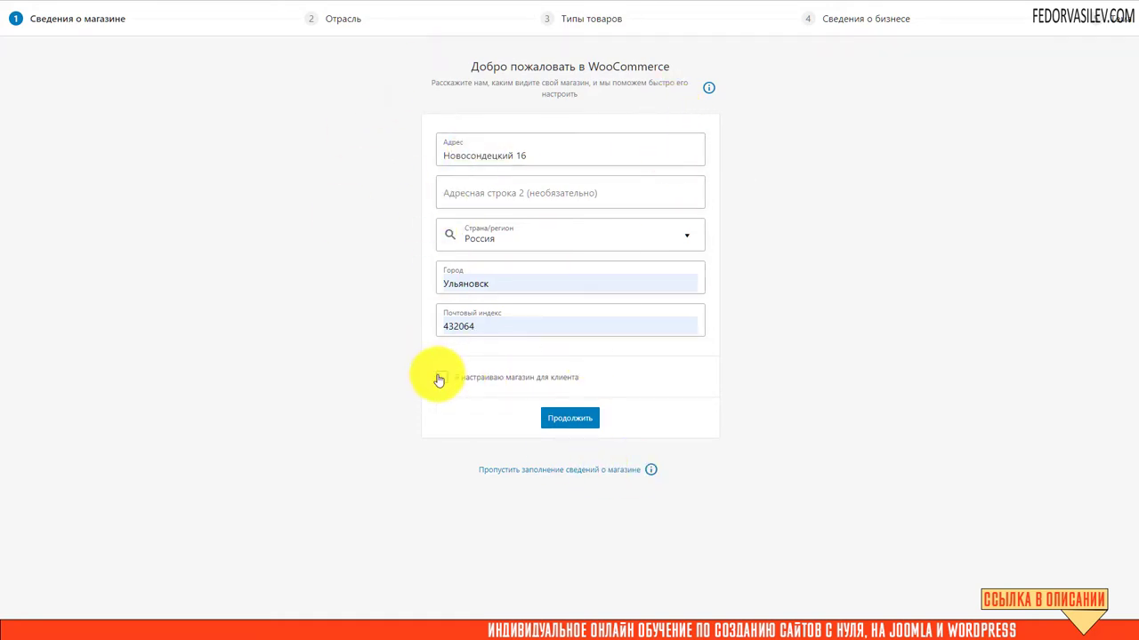
left_click(559, 416)
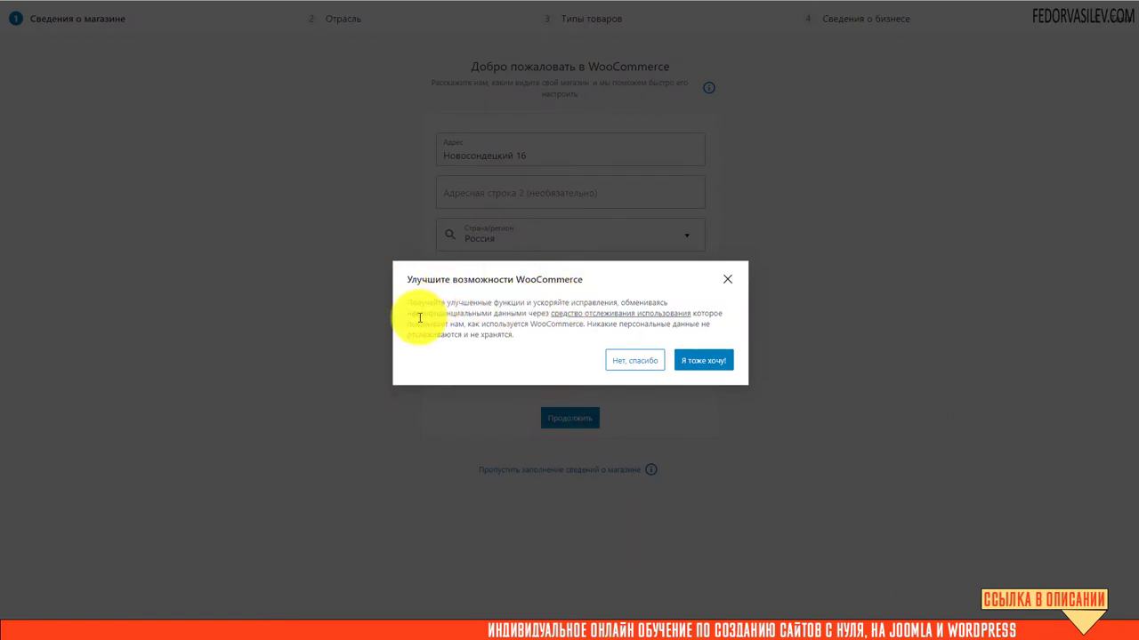
left_click(633, 363)
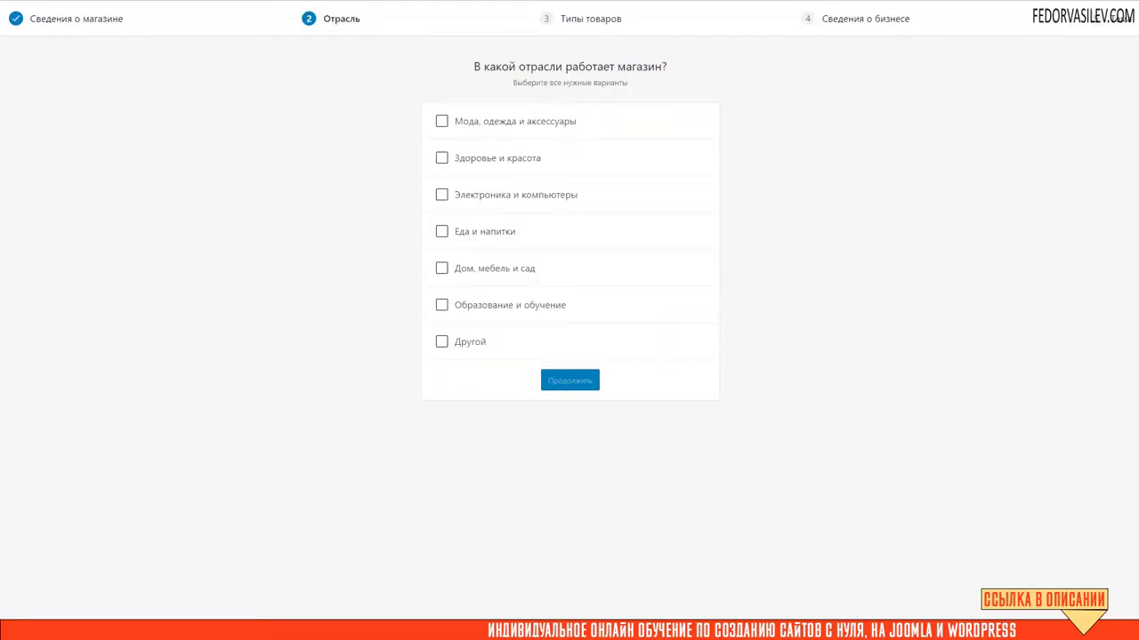
Choose Другой as the store's industry, describe it as "тест" and continue to the product types
left_click(570, 381)
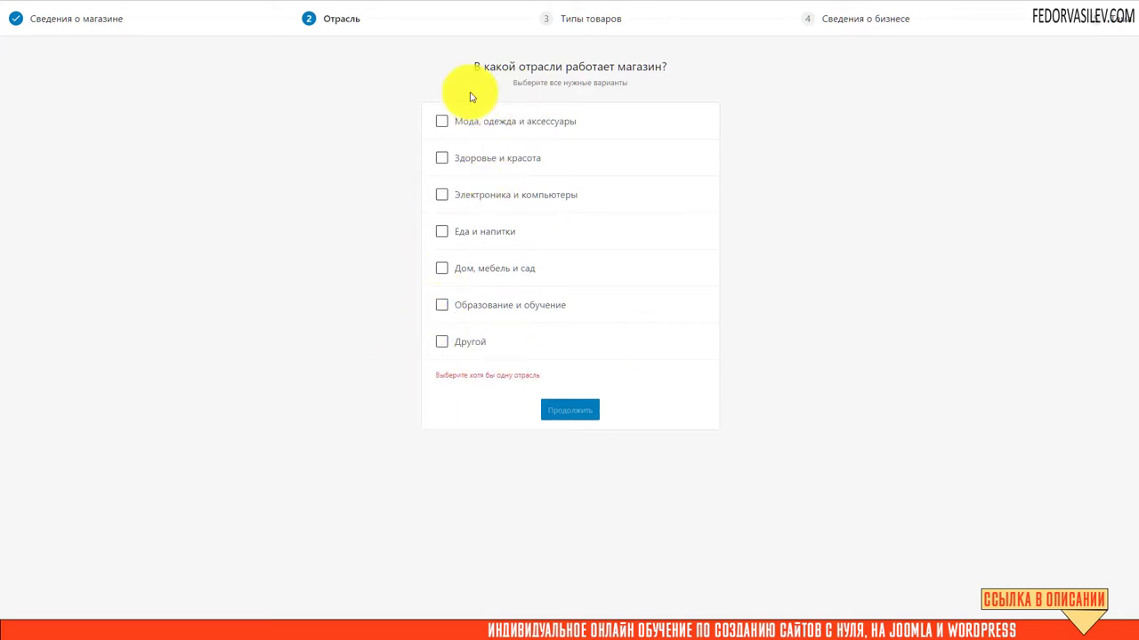
left_click(442, 342)
left_click(539, 372)
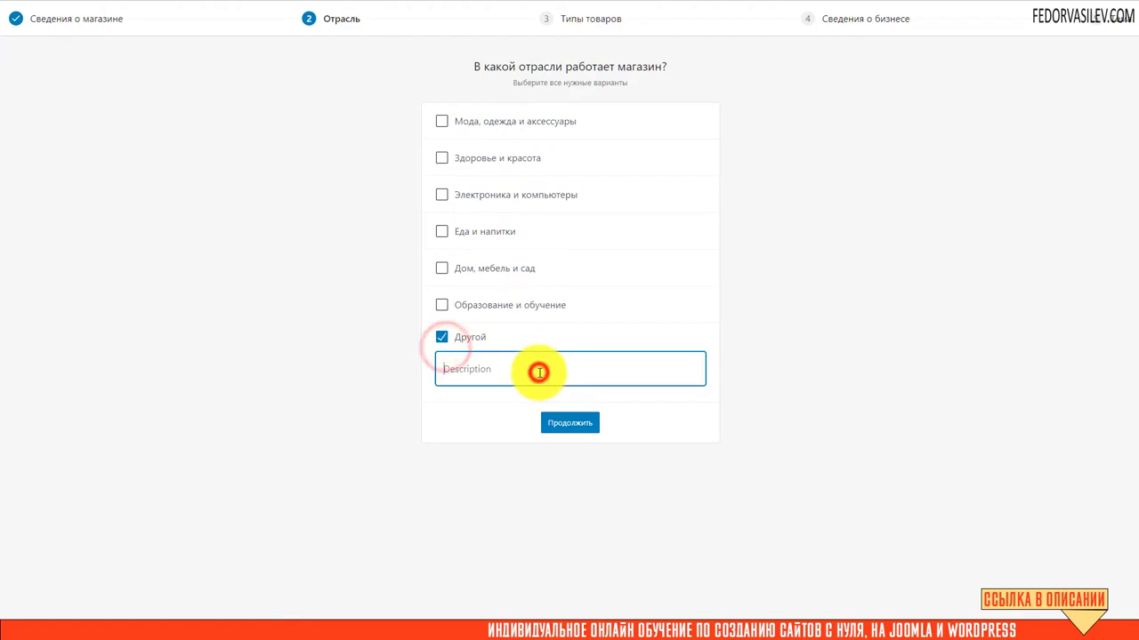
type("тест")
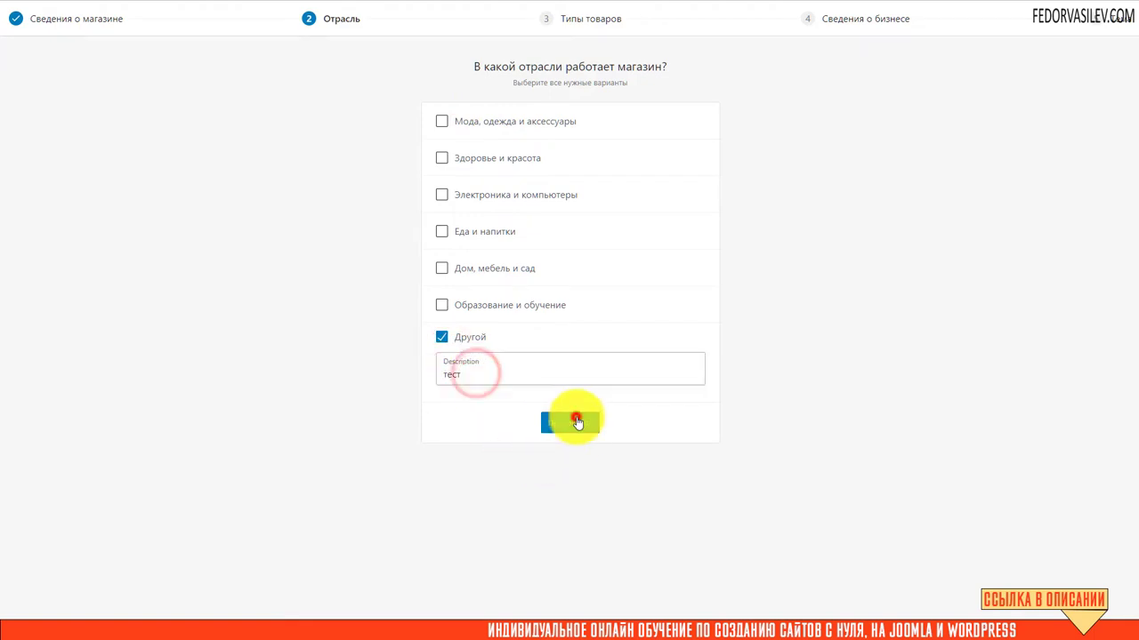
left_click(572, 420)
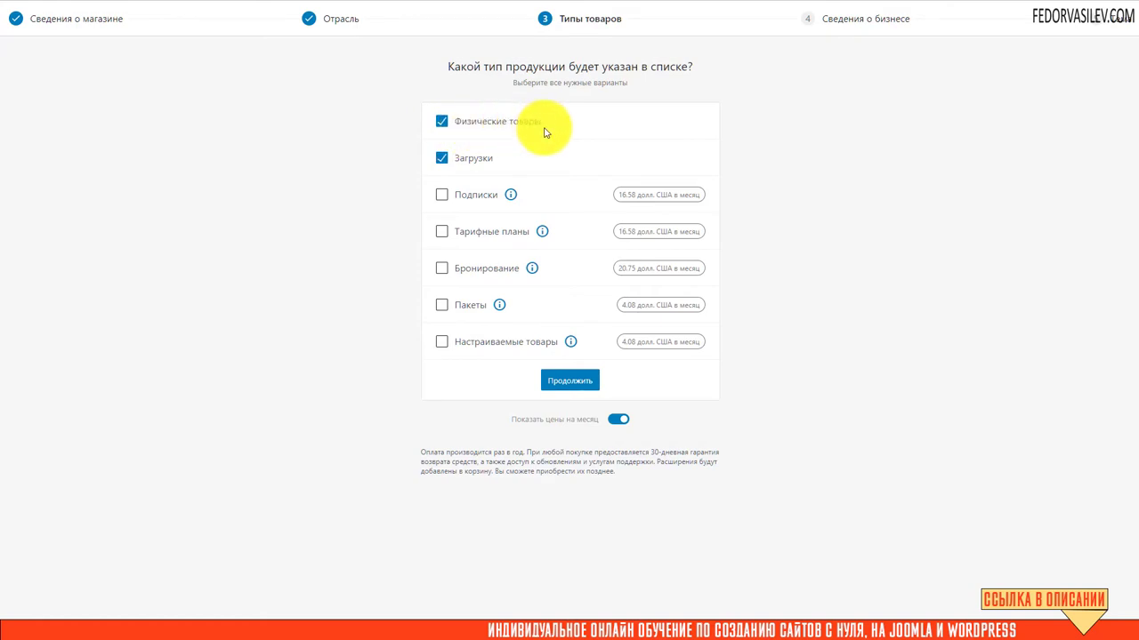
Read the description of the Пакеты product type and look through the Product Add-Ons extension page
left_click(443, 159)
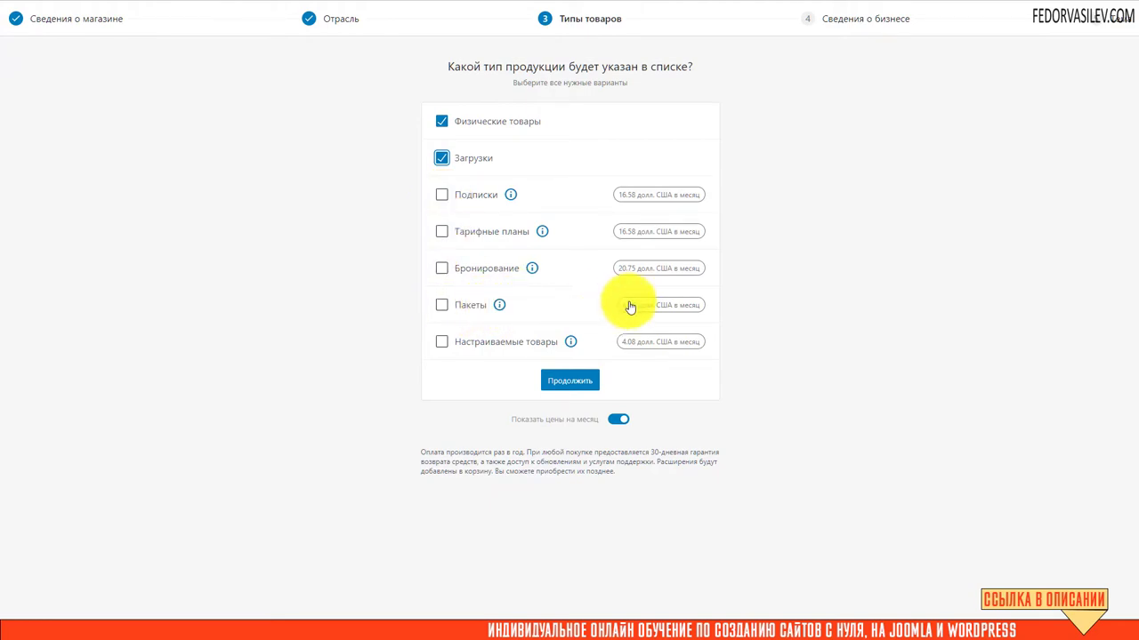
left_click(499, 307)
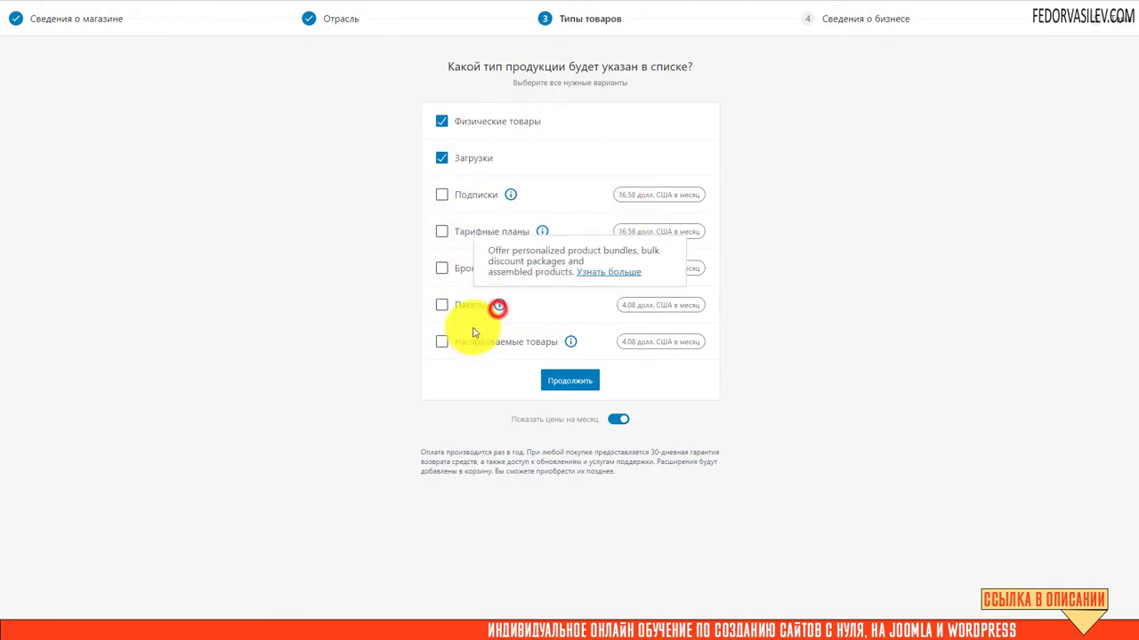
left_click(574, 307)
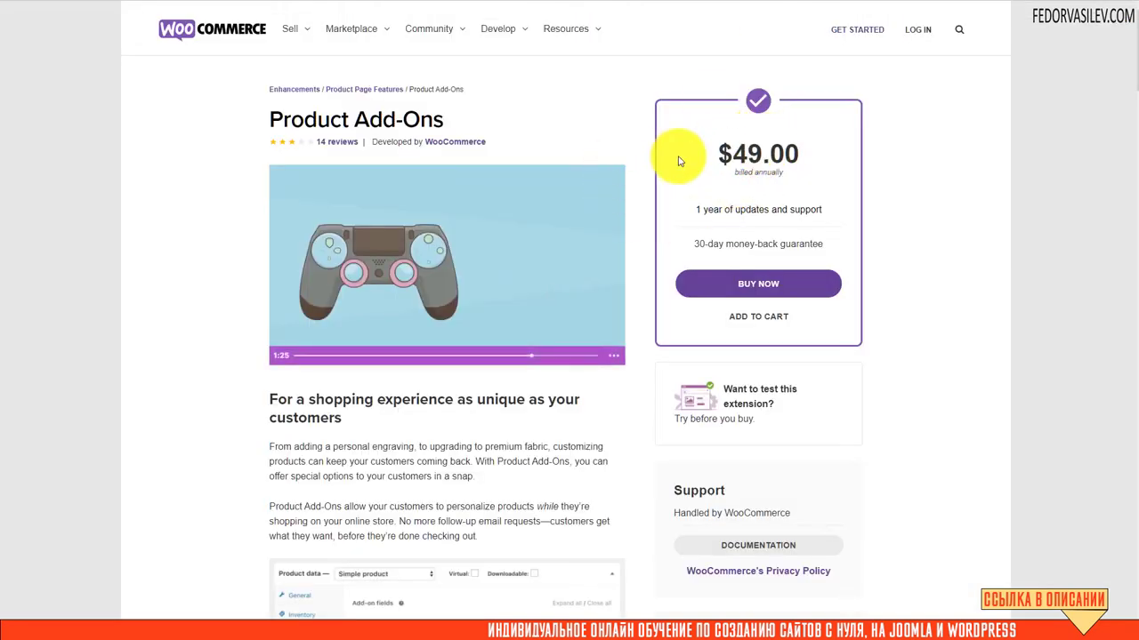
scroll(581, 203, "down", 8)
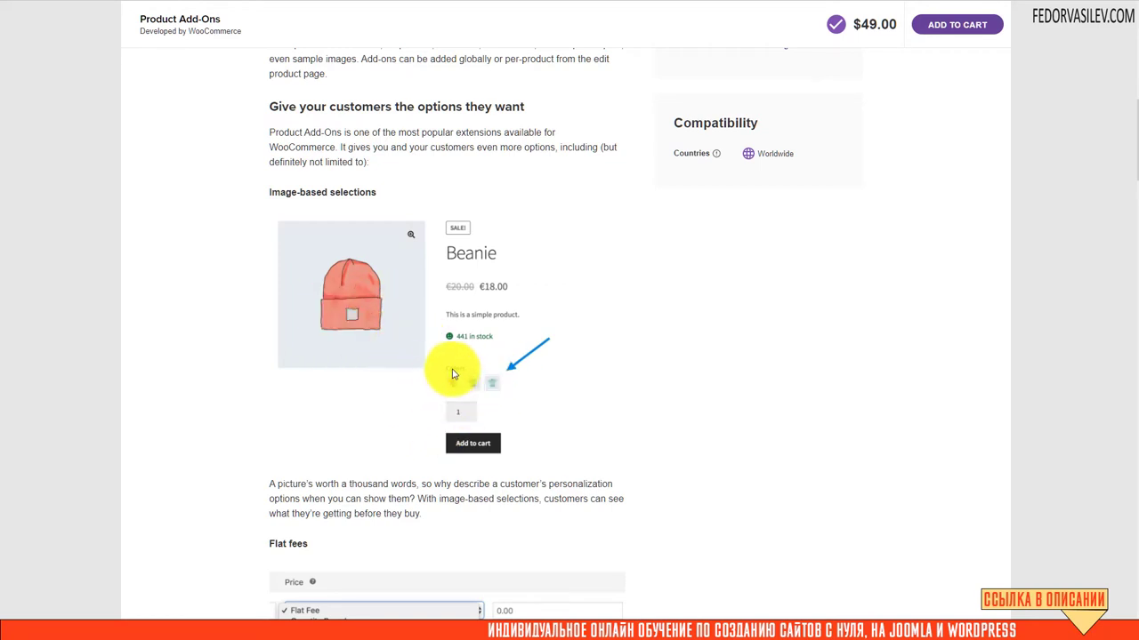
scroll(452, 373, "down", 2)
scroll(728, 259, "up", 4)
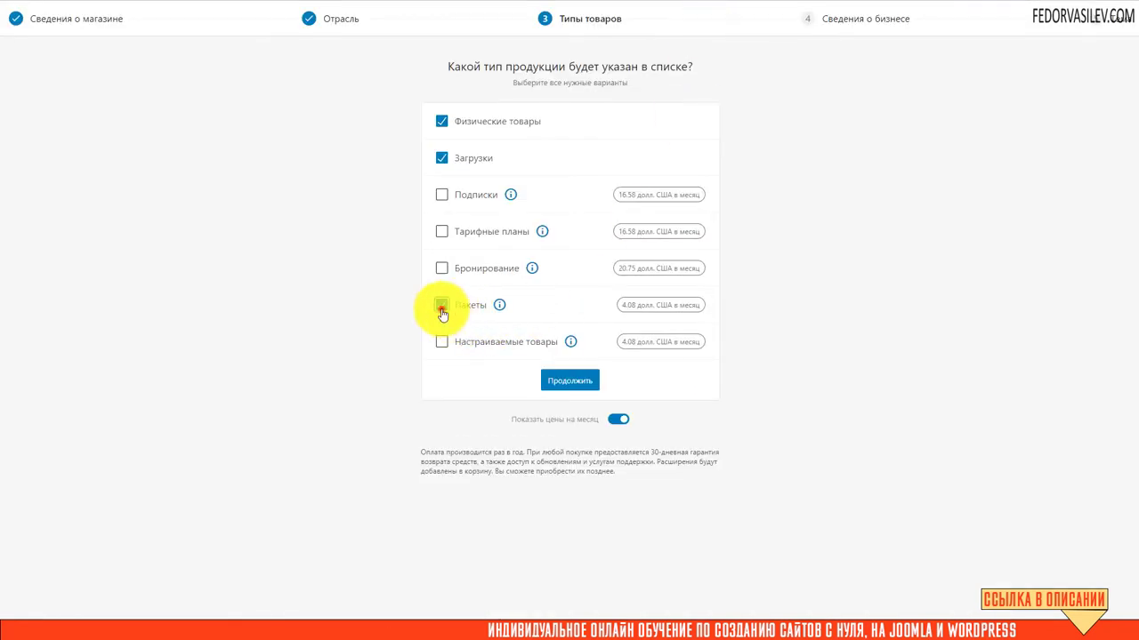
Leave Пакеты unselected, keep only Физические товары and Загрузки as product types, and continue to the business details
left_click(441, 305)
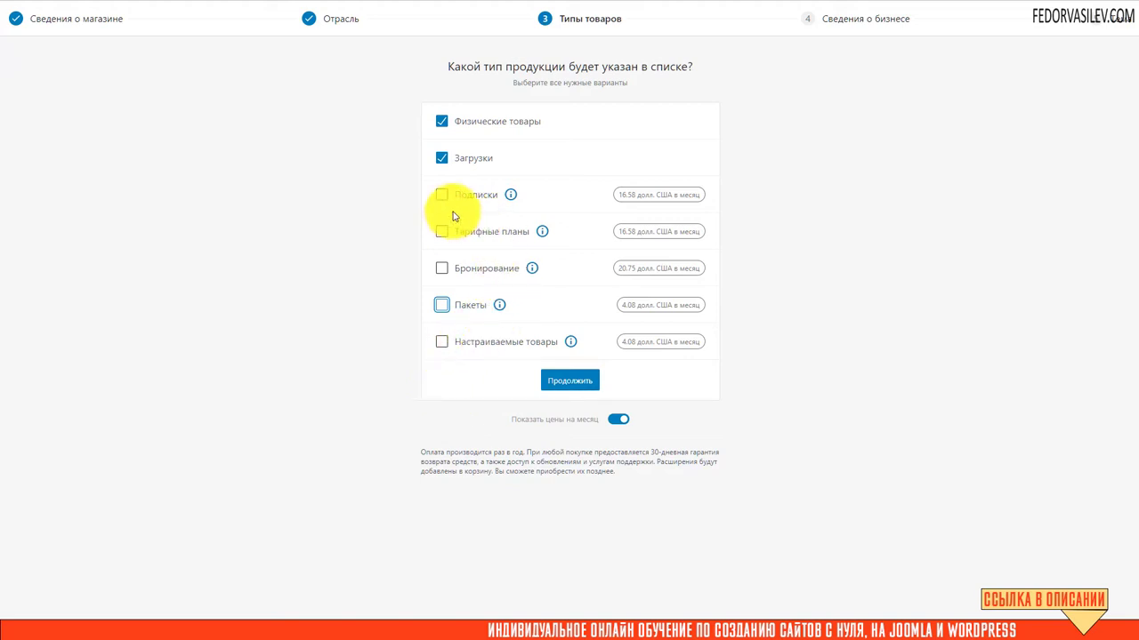
left_click(369, 375)
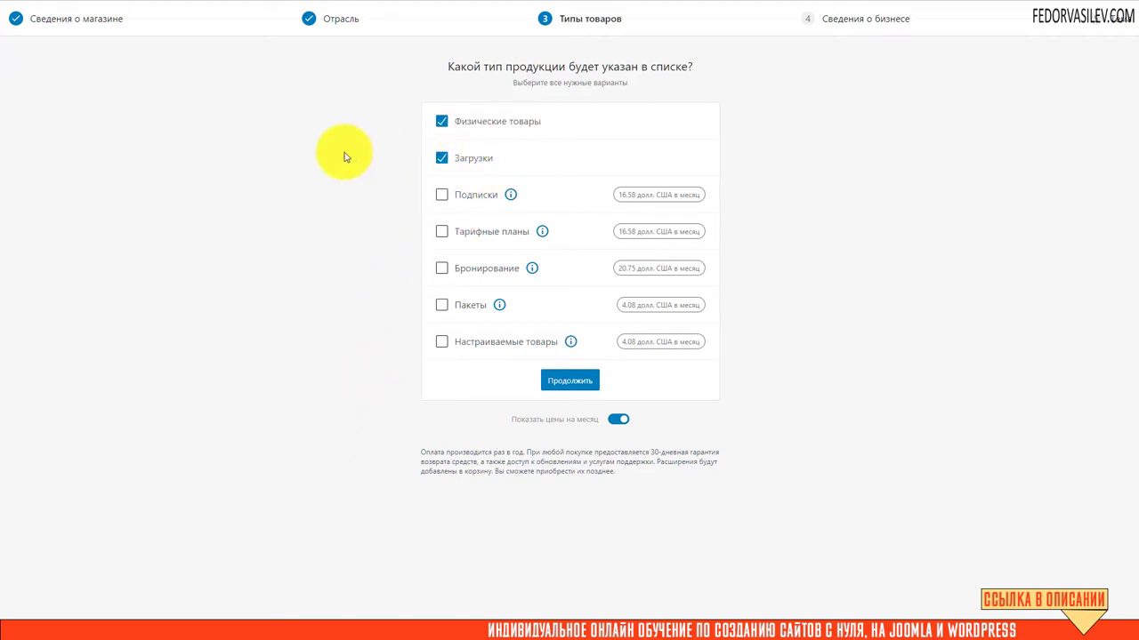
left_click(562, 382)
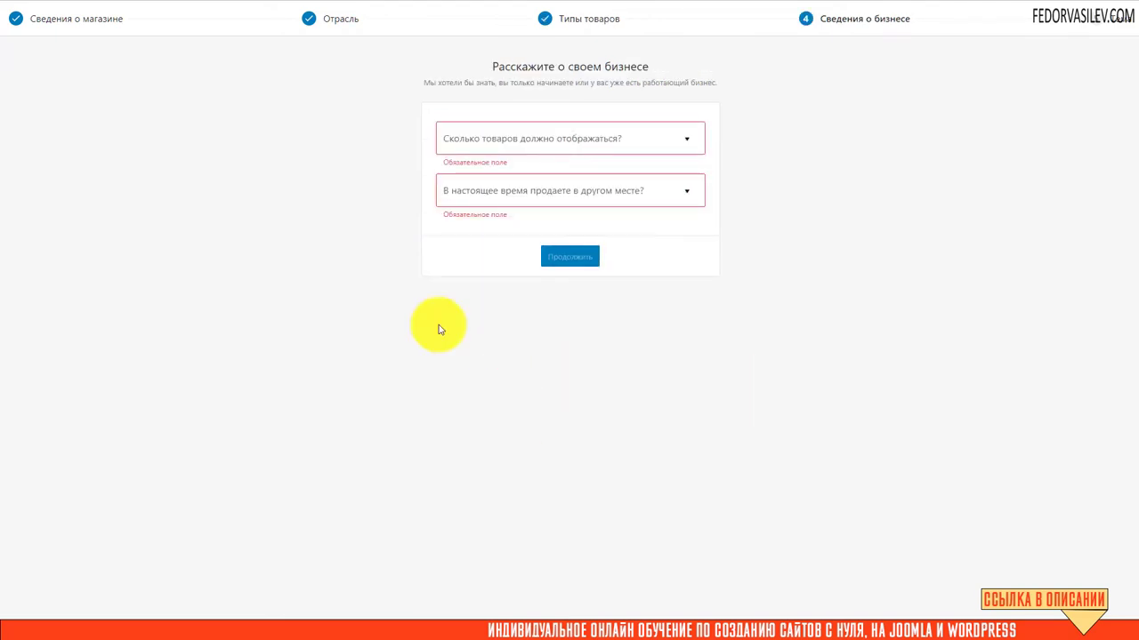
Set the number of products to "У меня пока нет товаров." and answer Нет about currently selling elsewhere
left_click(490, 144)
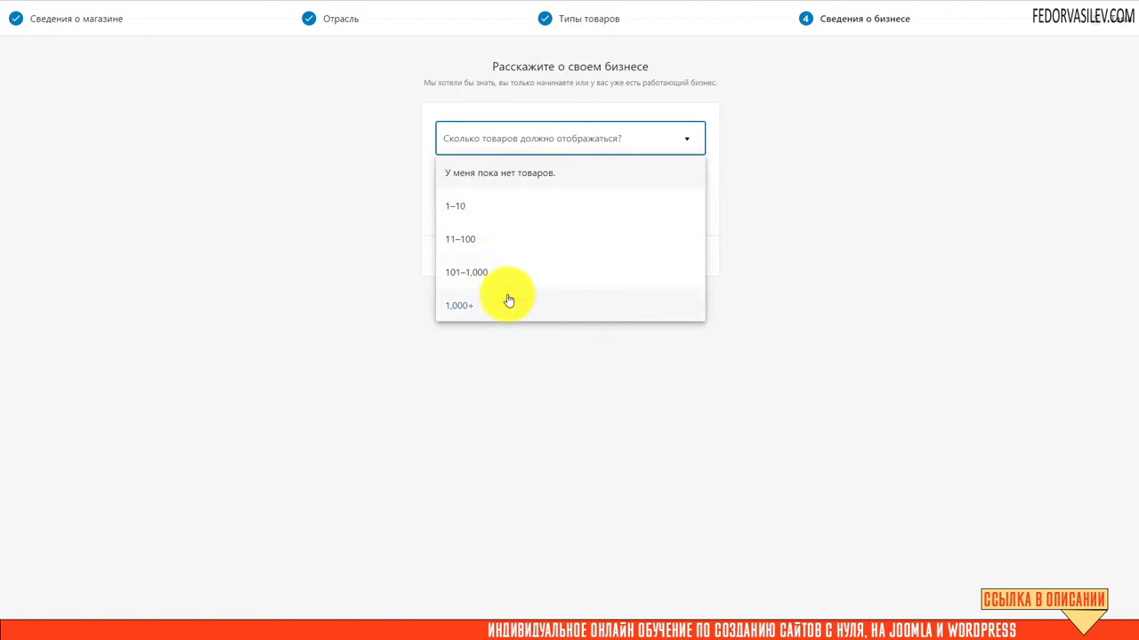
left_click(502, 178)
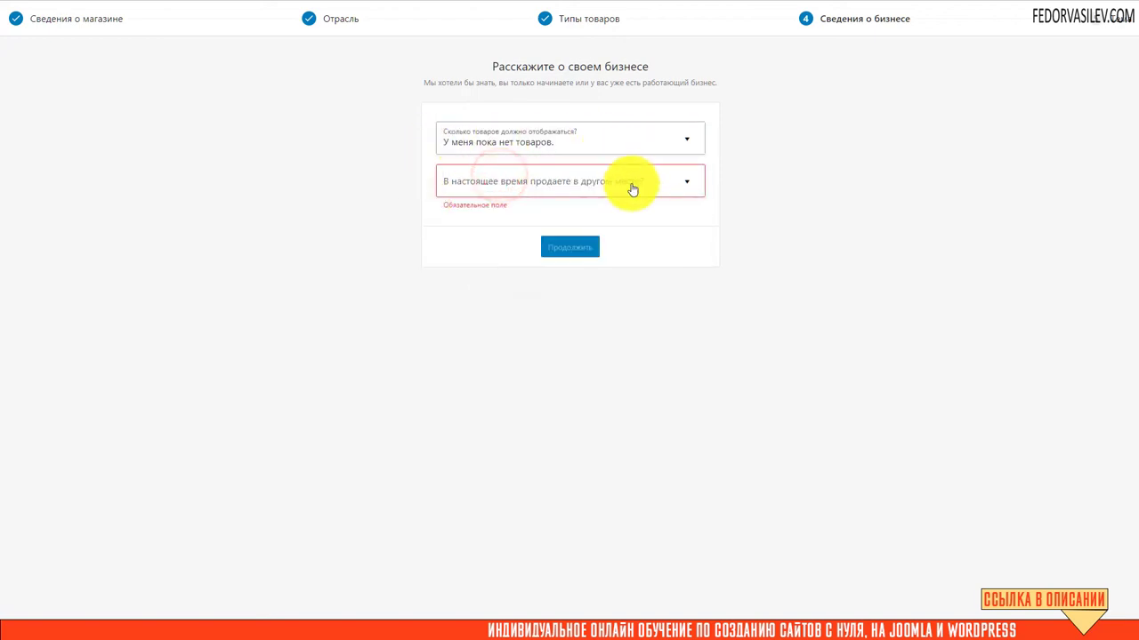
left_click(486, 187)
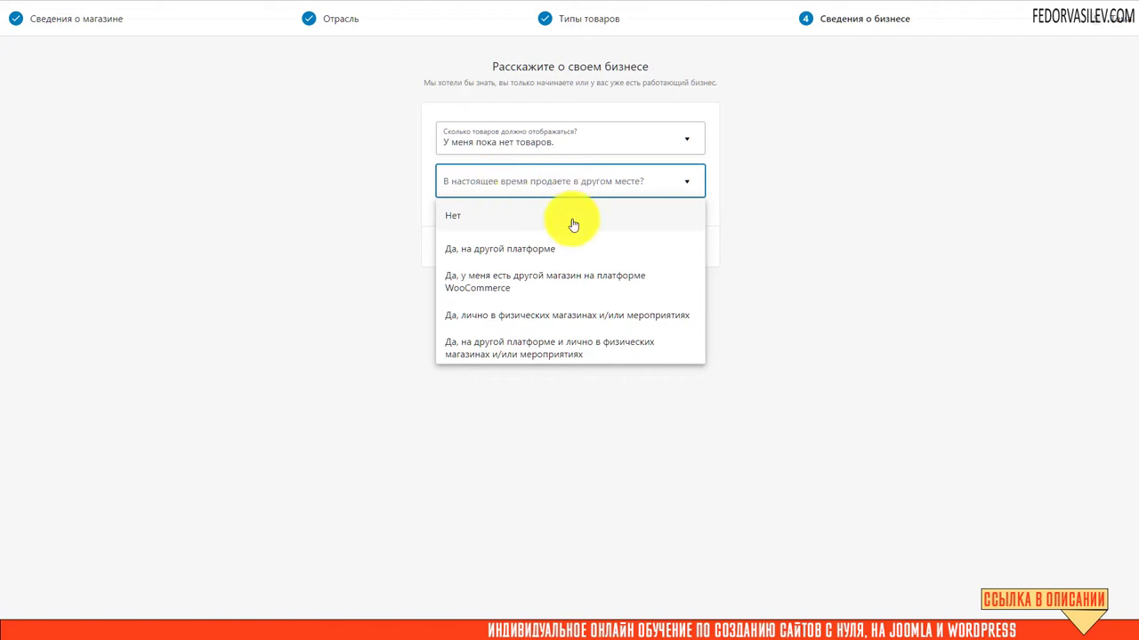
left_click(457, 216)
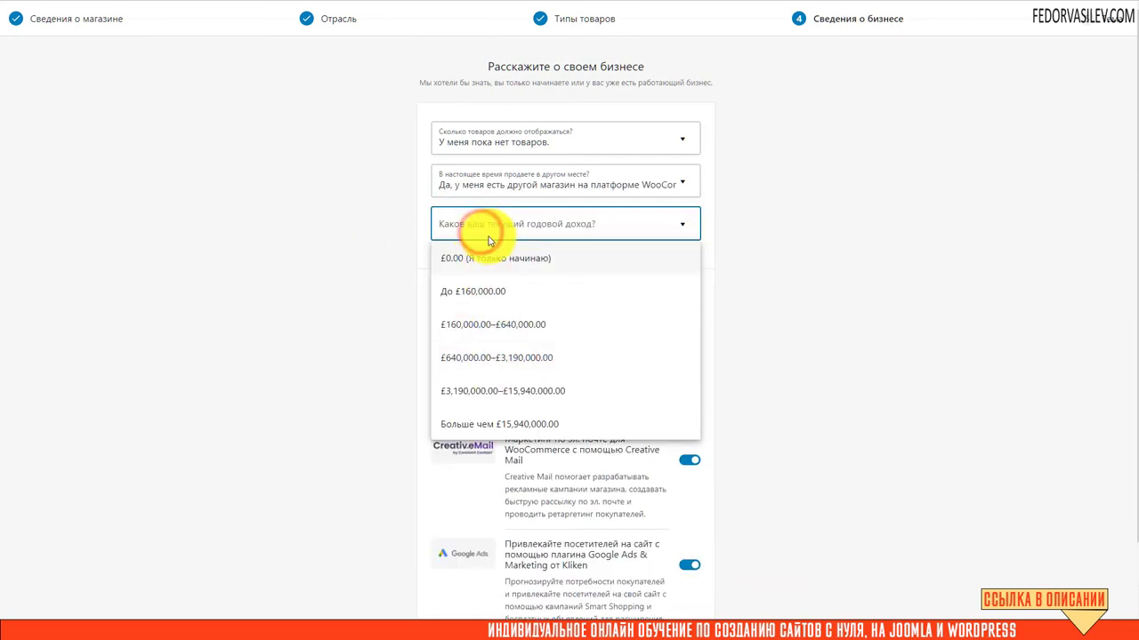
Try the answer "Да, лично в физических магазинах и/или мероприятиях" for selling elsewhere and check the annual revenue field
left_click(471, 183)
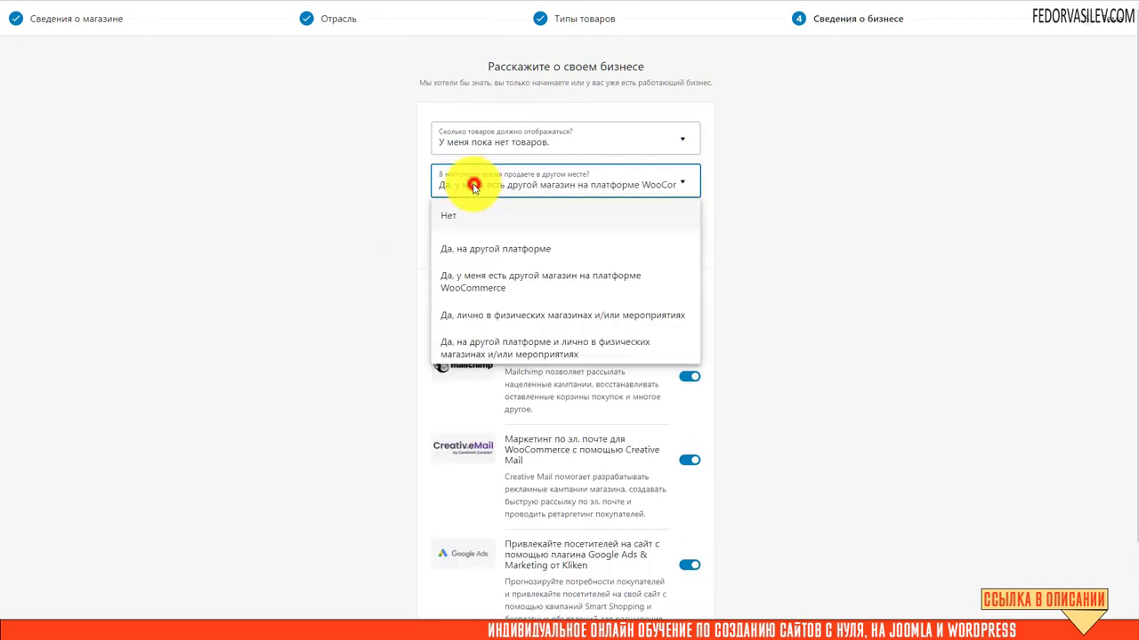
left_click(496, 316)
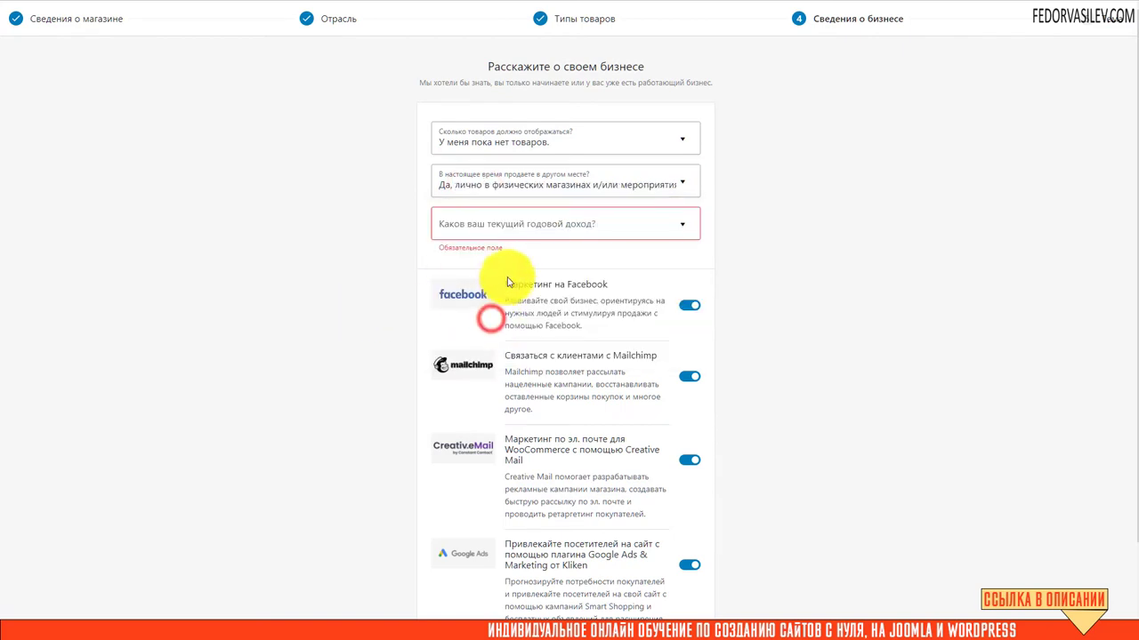
left_click(500, 224)
left_click(358, 270)
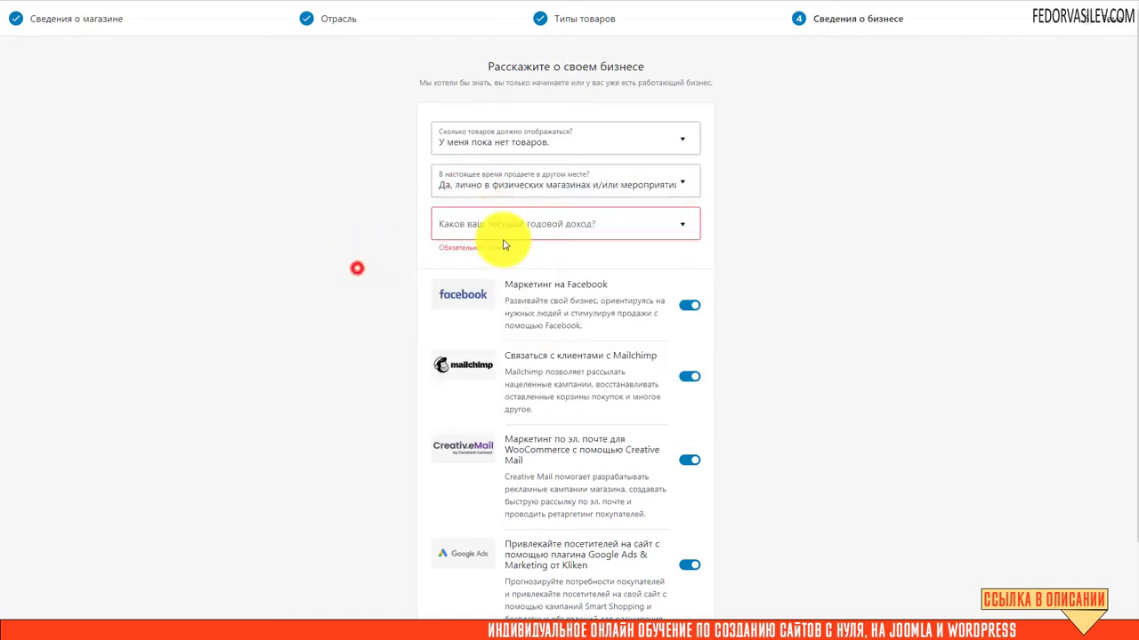
scroll(564, 317, "down", 1)
scroll(563, 355, "up", 1)
Answer Нет about selling elsewhere, turn off the Facebook, Mailchimp, Creative Mail and Google Ads extensions, and submit the business details
left_click(483, 182)
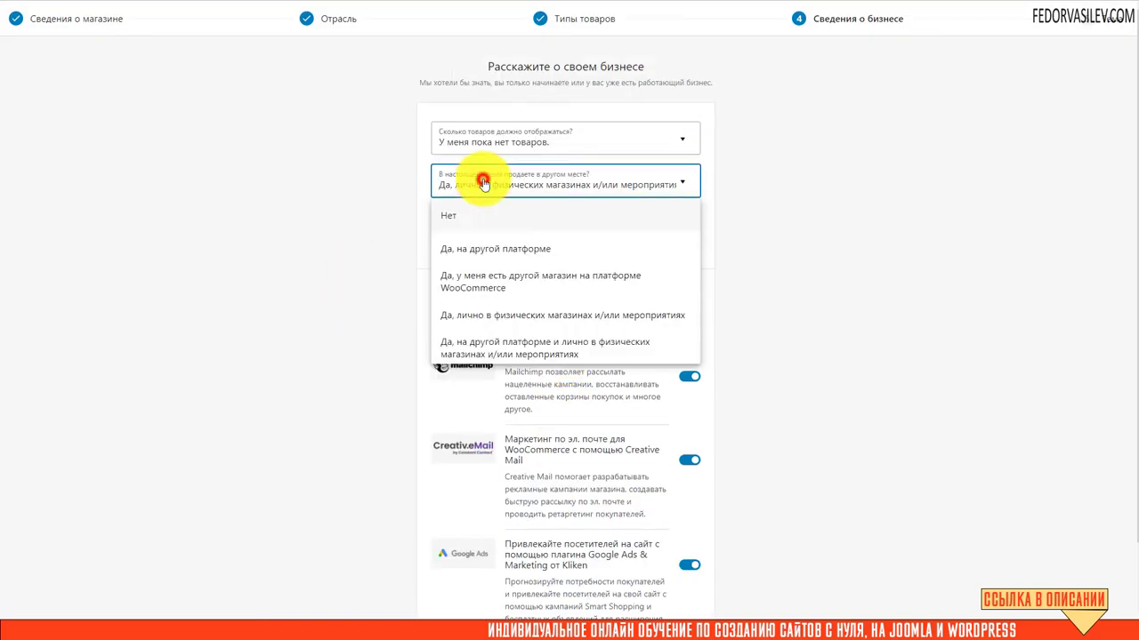
left_click(455, 215)
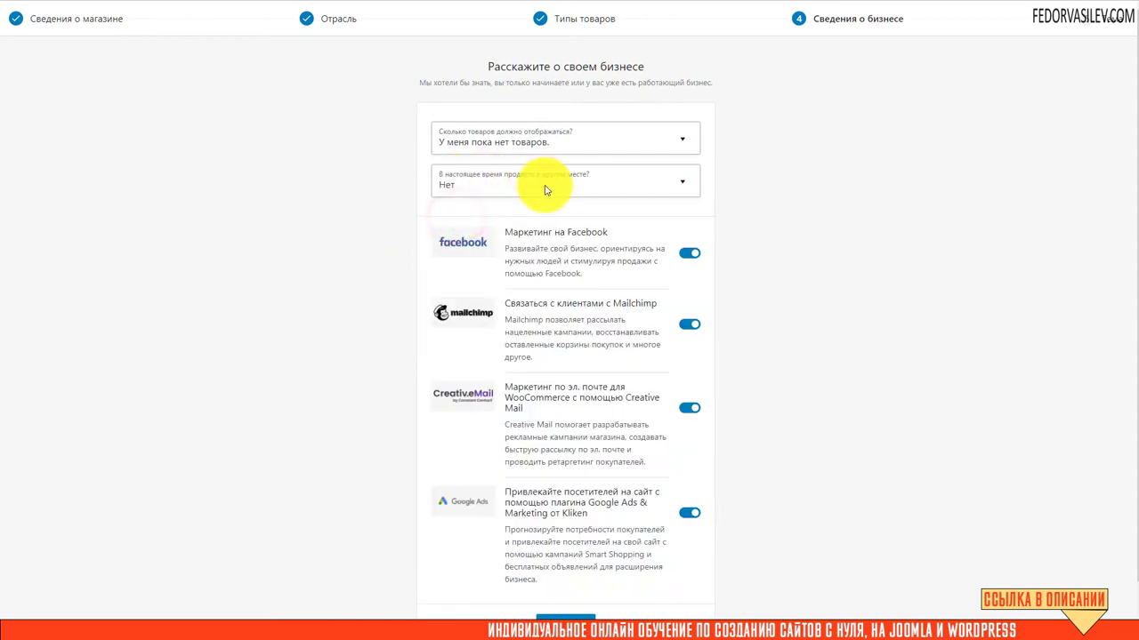
left_click(683, 252)
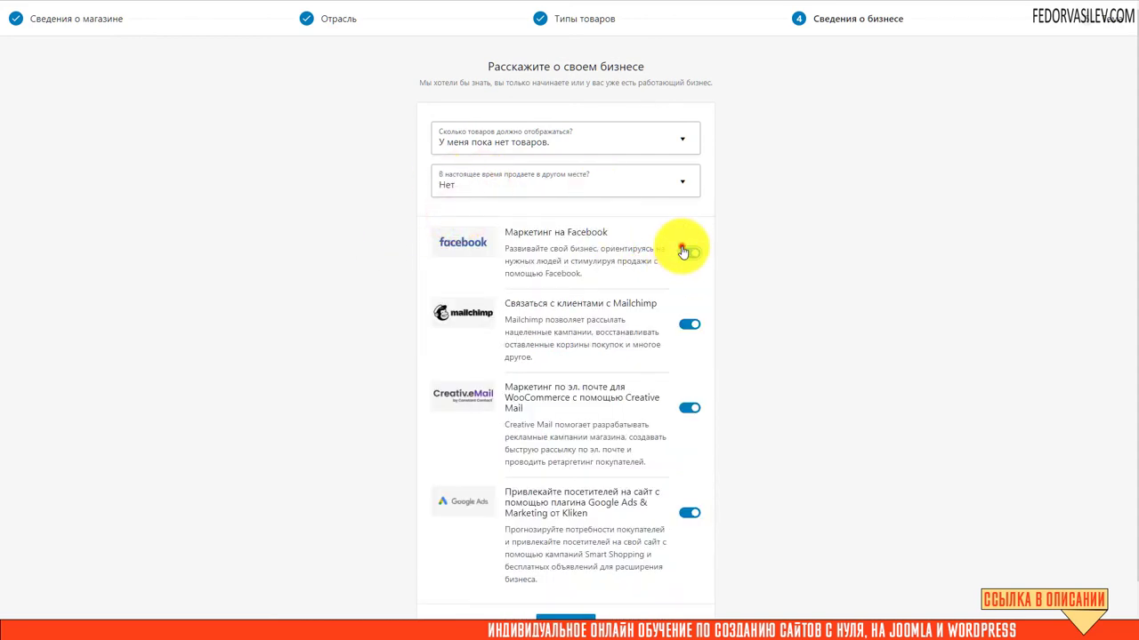
left_click(687, 323)
left_click(687, 407)
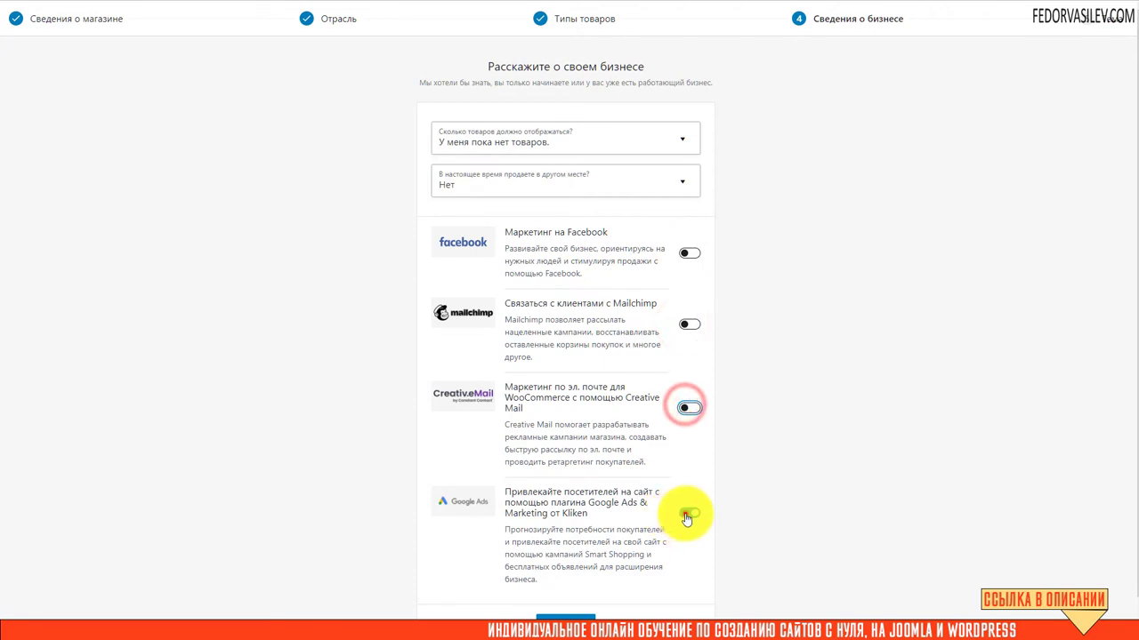
left_click(690, 512)
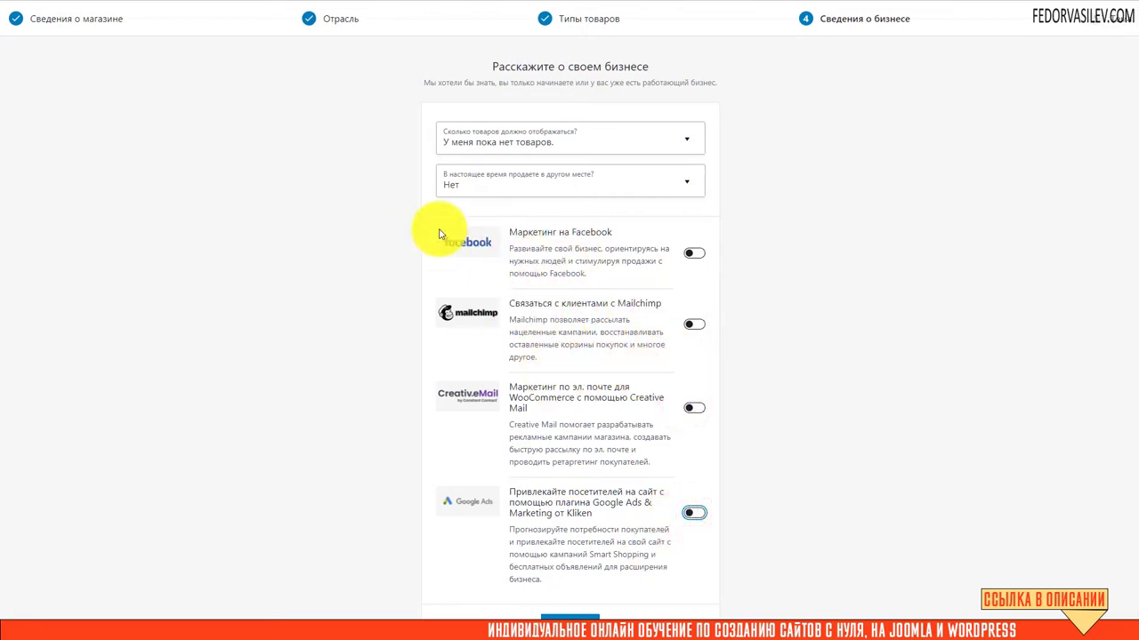
left_click(567, 613)
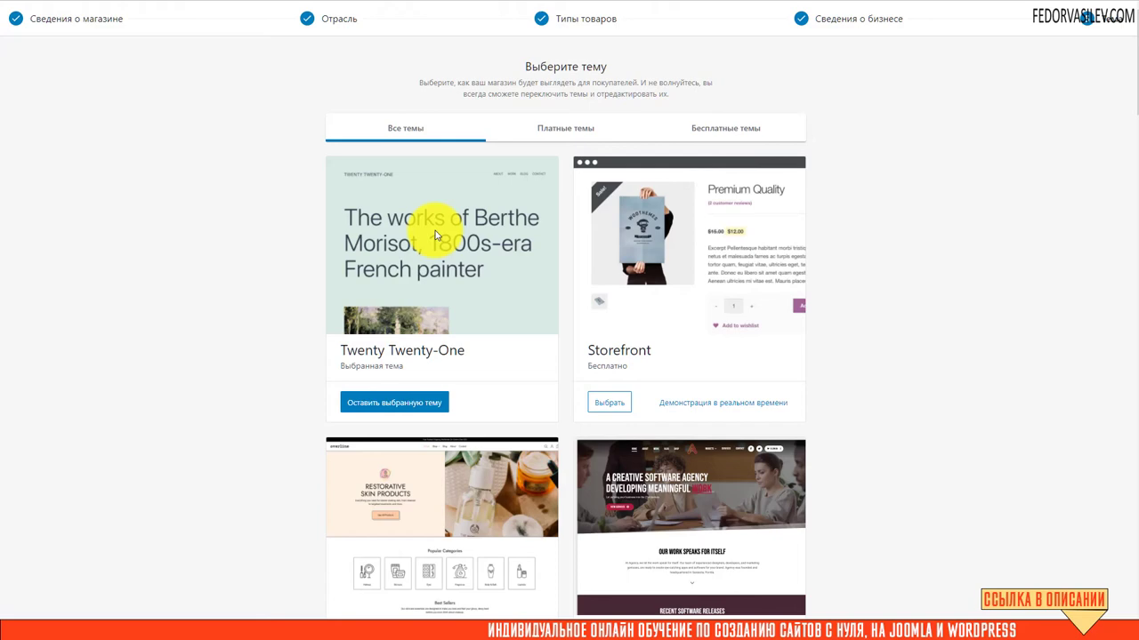
Look through the full list of available store themes and their yearly prices
scroll(412, 356, "down", 9)
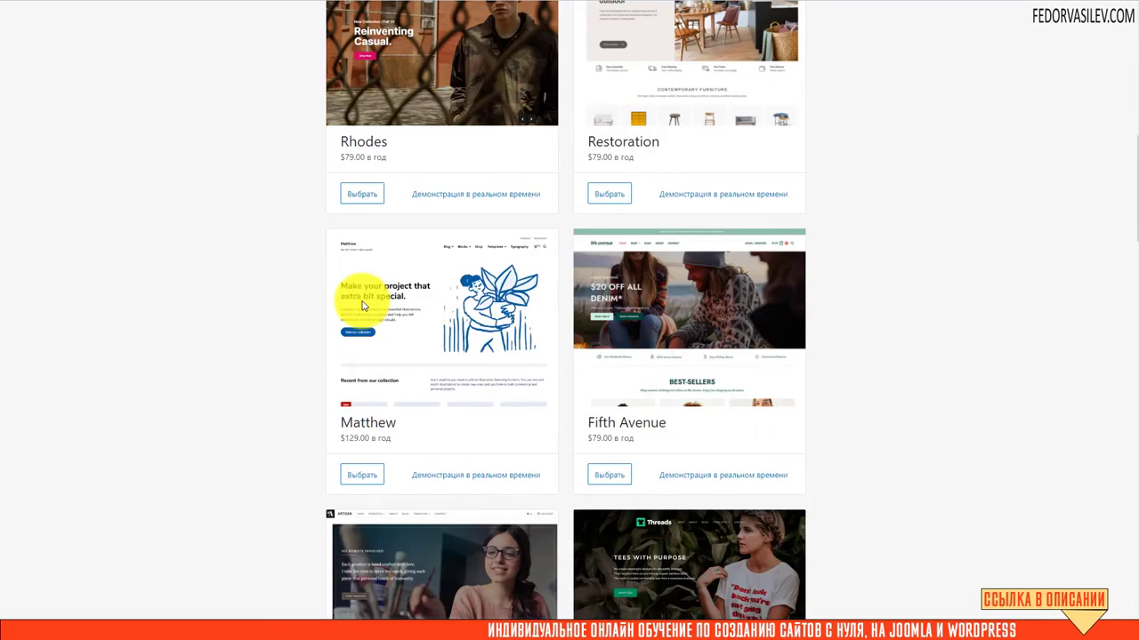
scroll(362, 305, "down", 15)
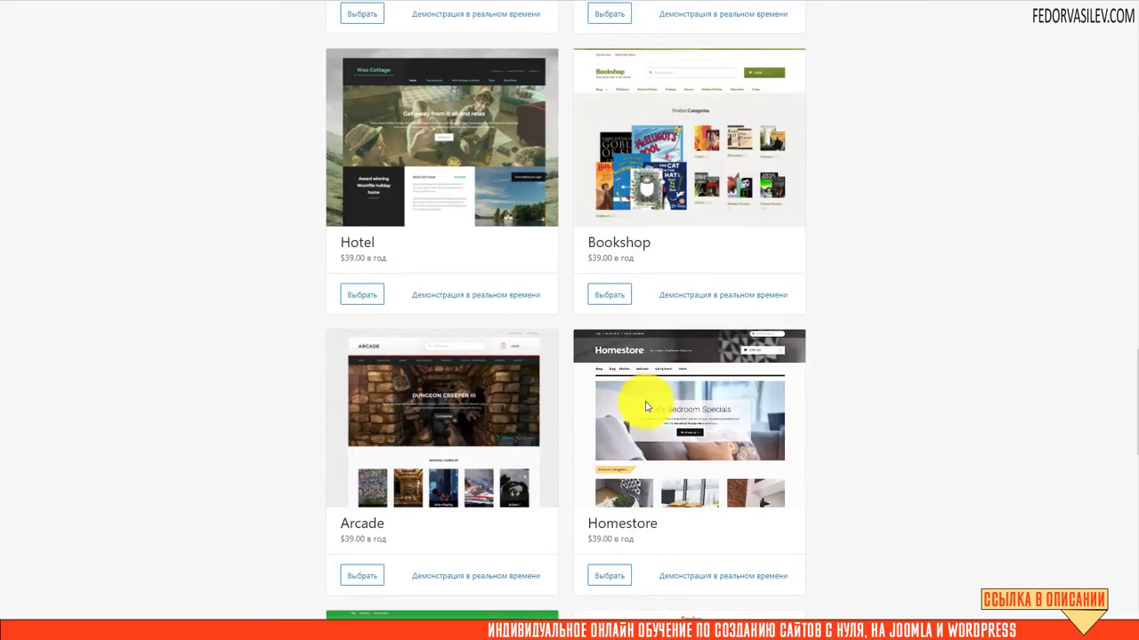
scroll(647, 407, "up", 20)
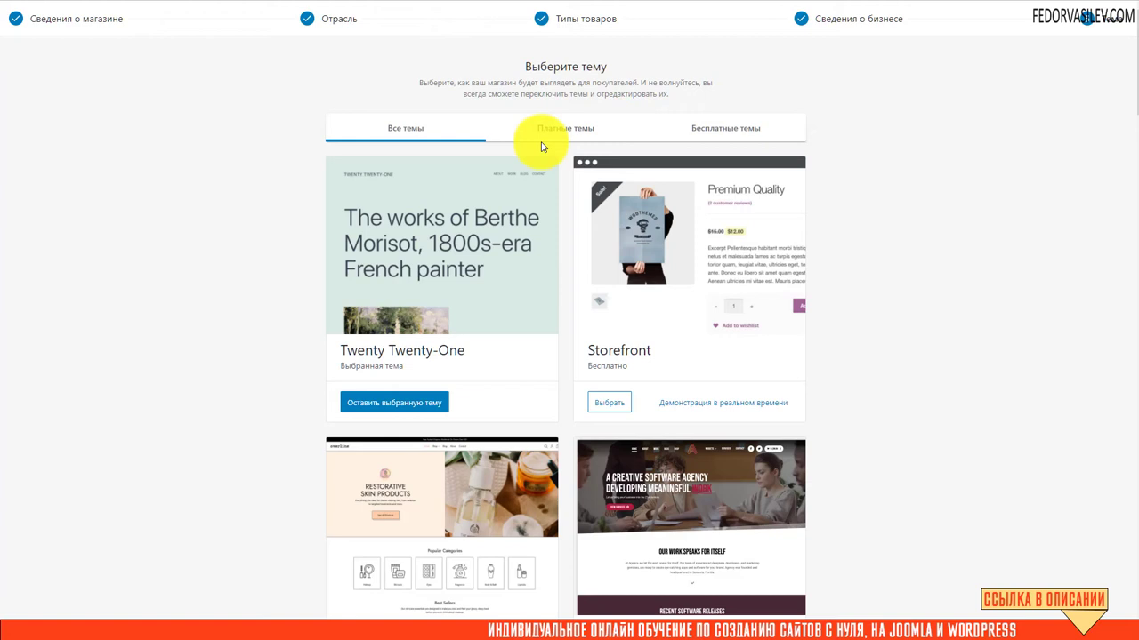
scroll(564, 315, "down", 5)
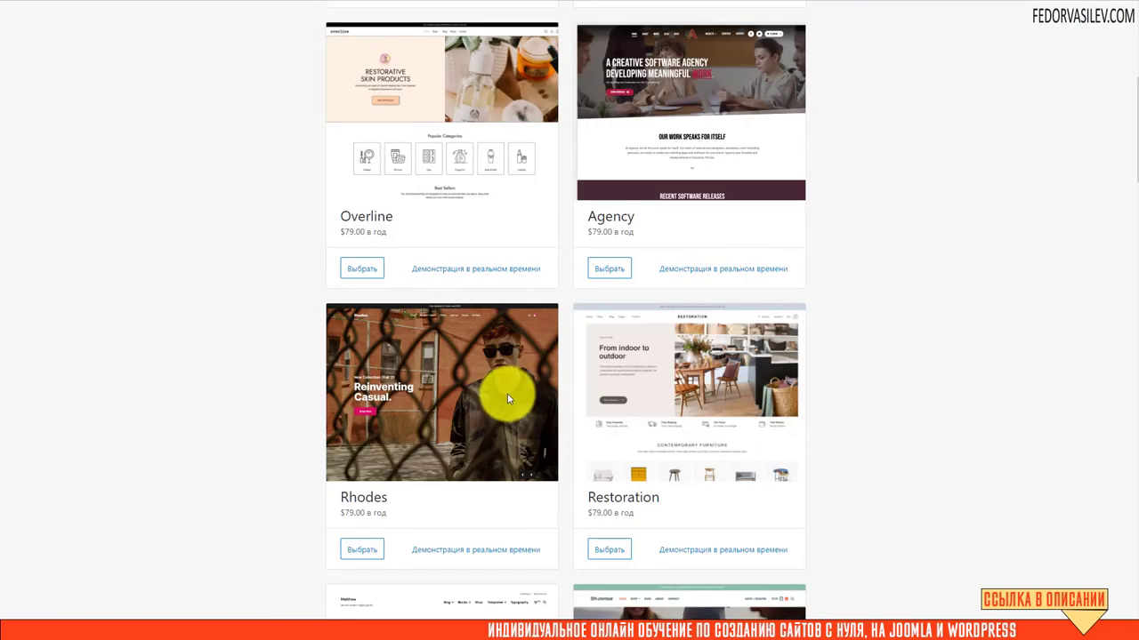
scroll(508, 394, "up", 5)
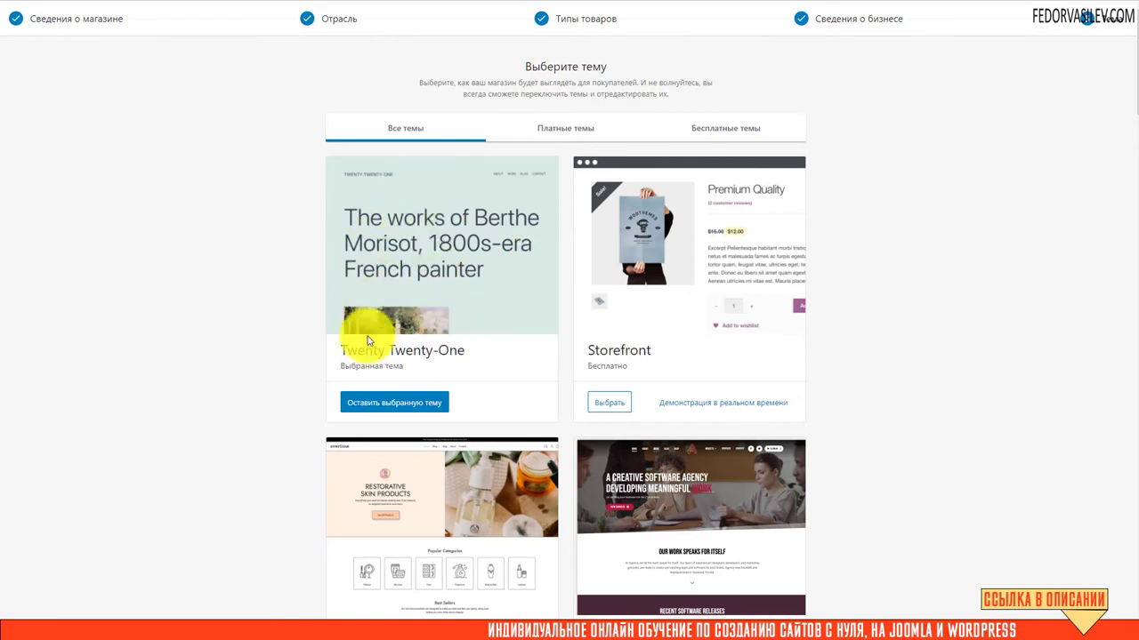
Compare the paid themes with the free ones and look over the theme upload option
left_click(547, 128)
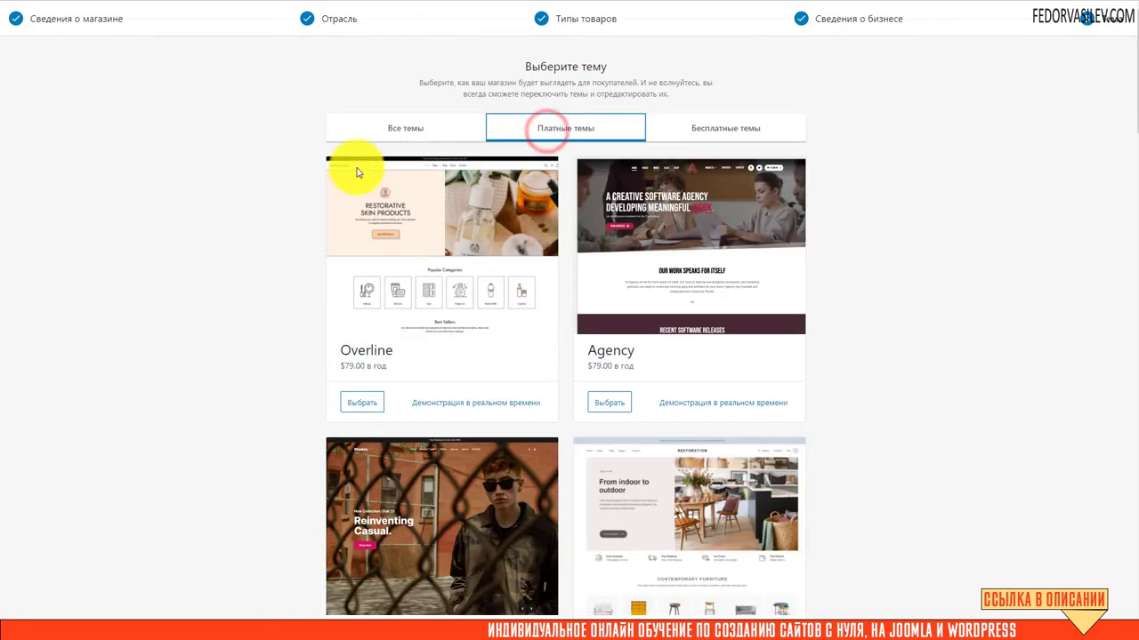
left_click(422, 132)
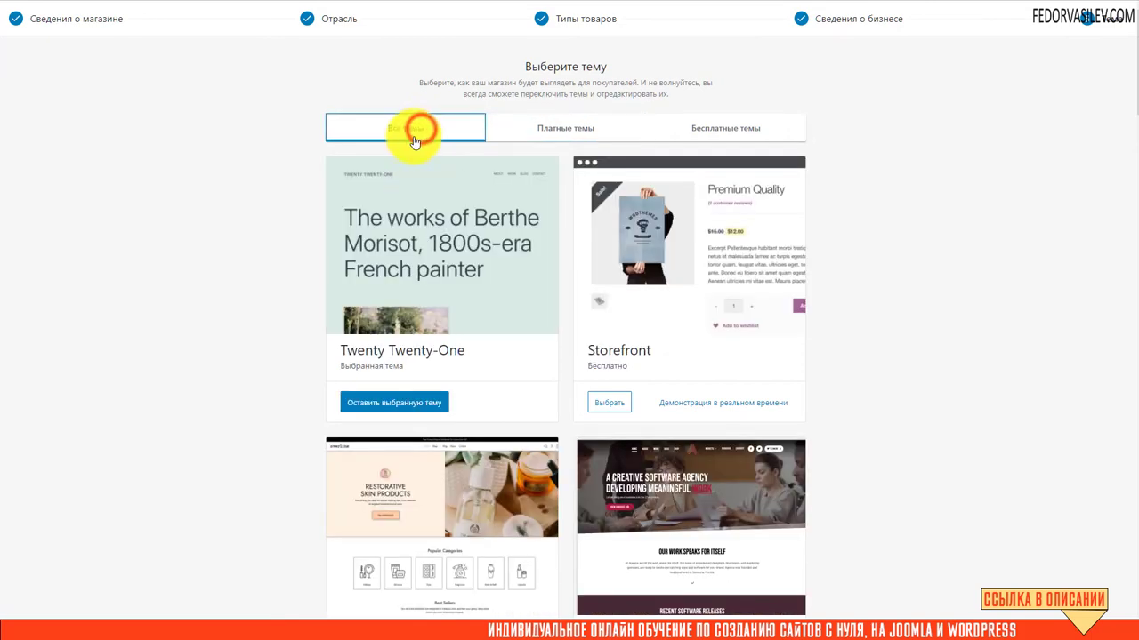
left_click(509, 135)
left_click(755, 130)
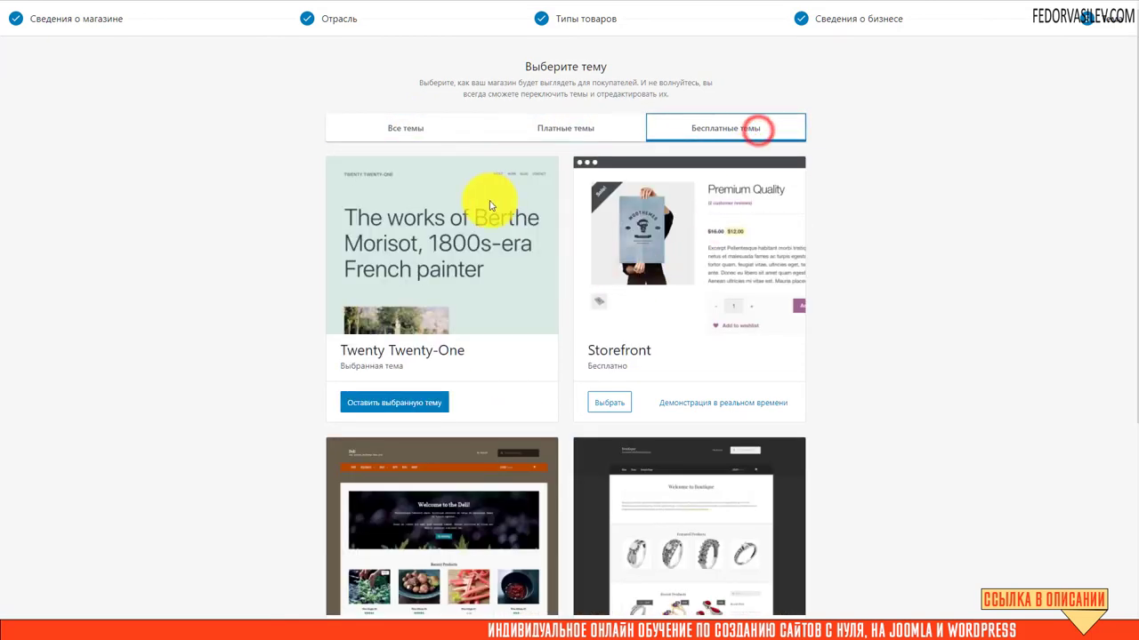
scroll(599, 262, "down", 4)
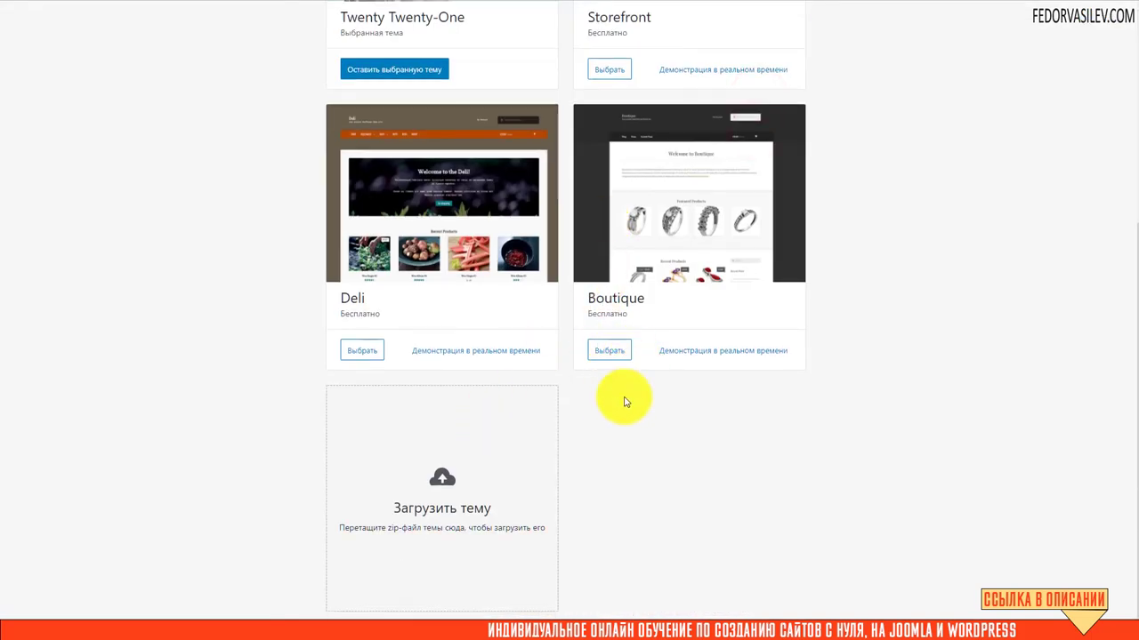
scroll(622, 400, "up", 2)
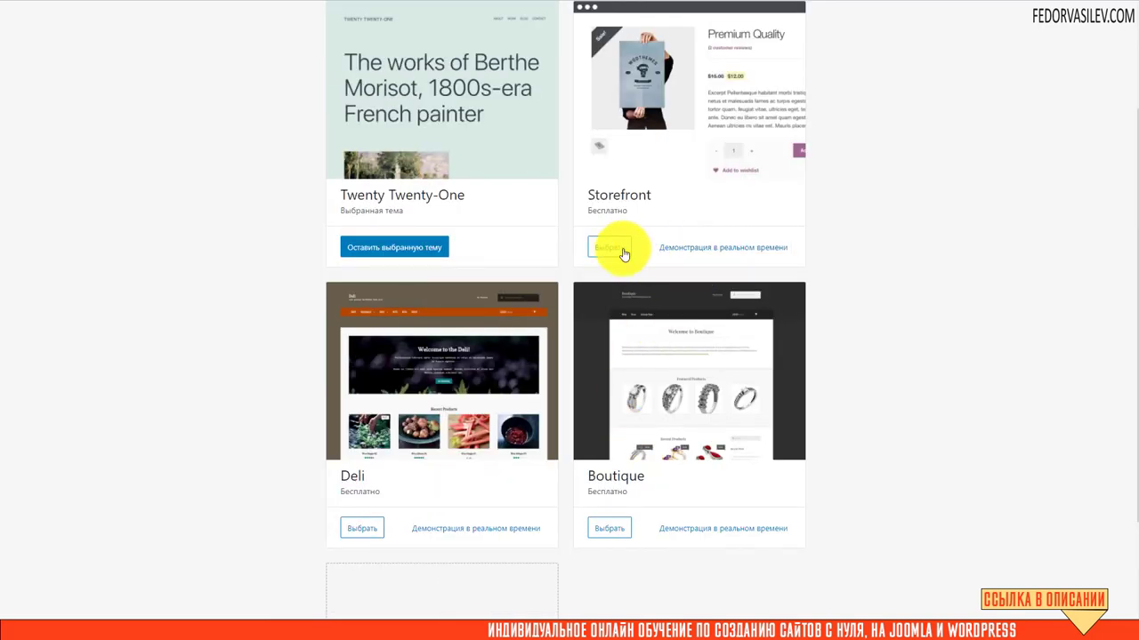
scroll(576, 300, "up", 2)
Keep the current Twenty Twenty-One theme and decline the Jetpack and WooCommerce Shipping & Tax offer
left_click(406, 128)
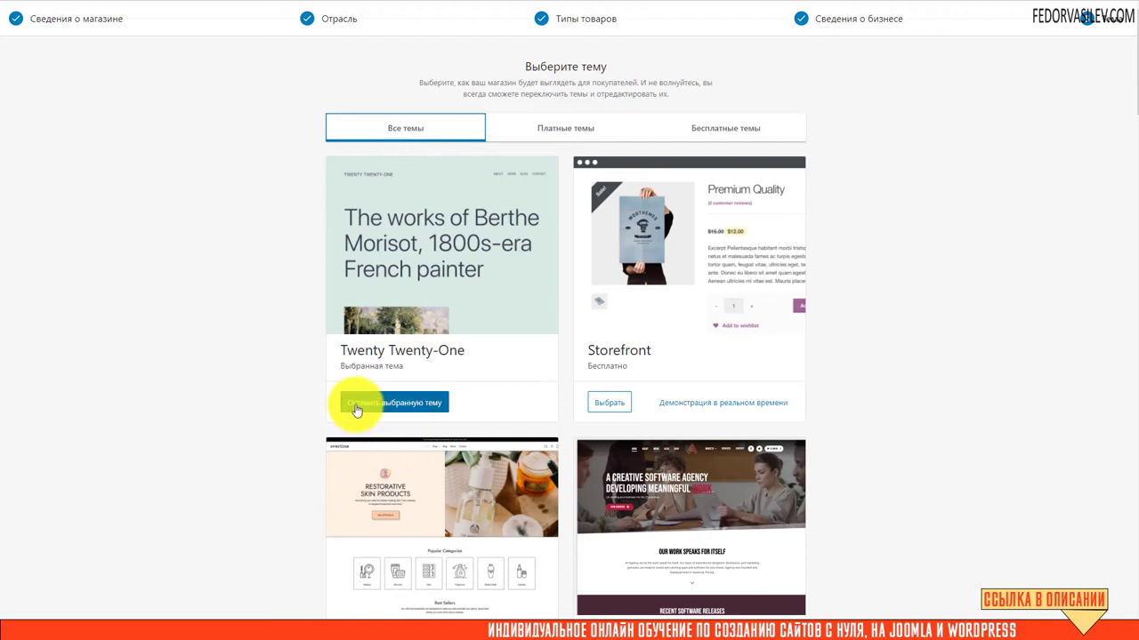
left_click(427, 403)
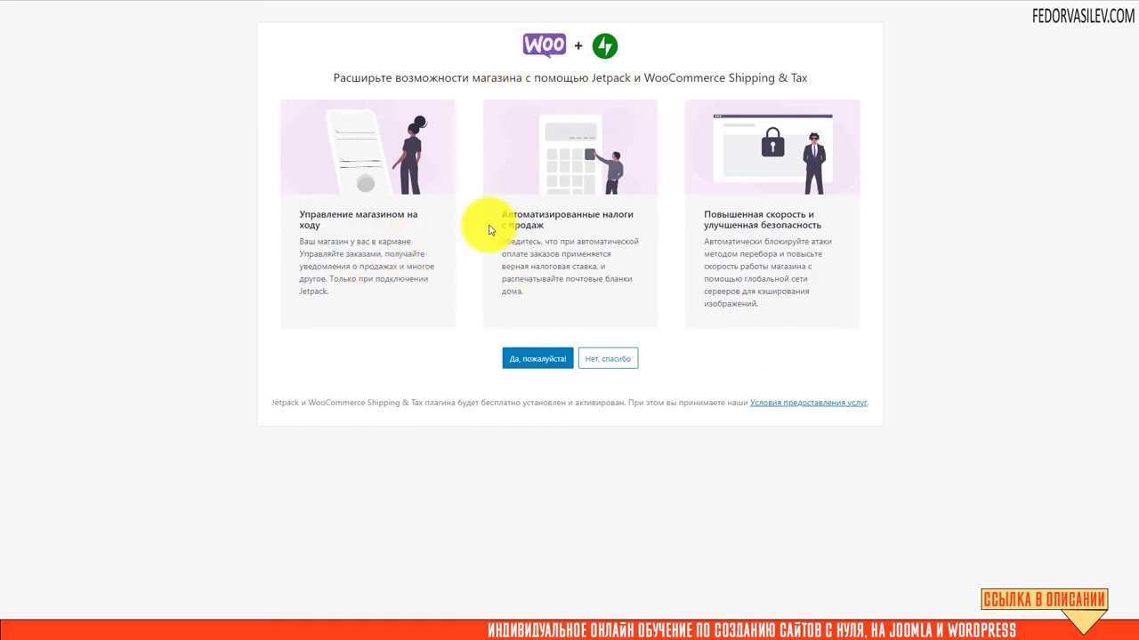
left_click_drag(589, 79, 633, 78)
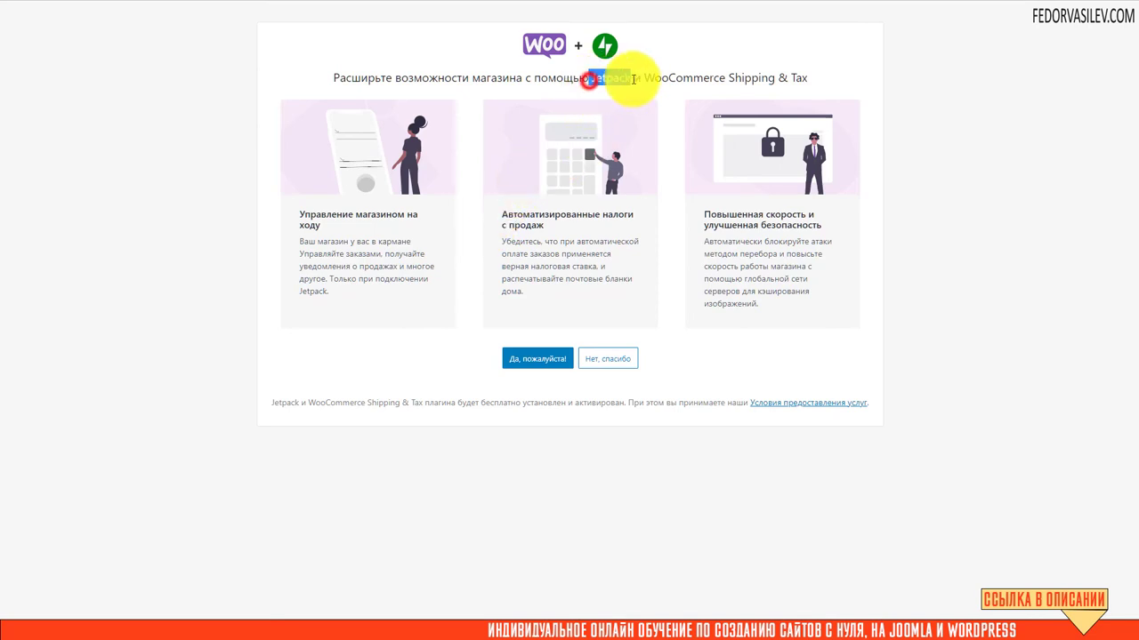
left_click(717, 75)
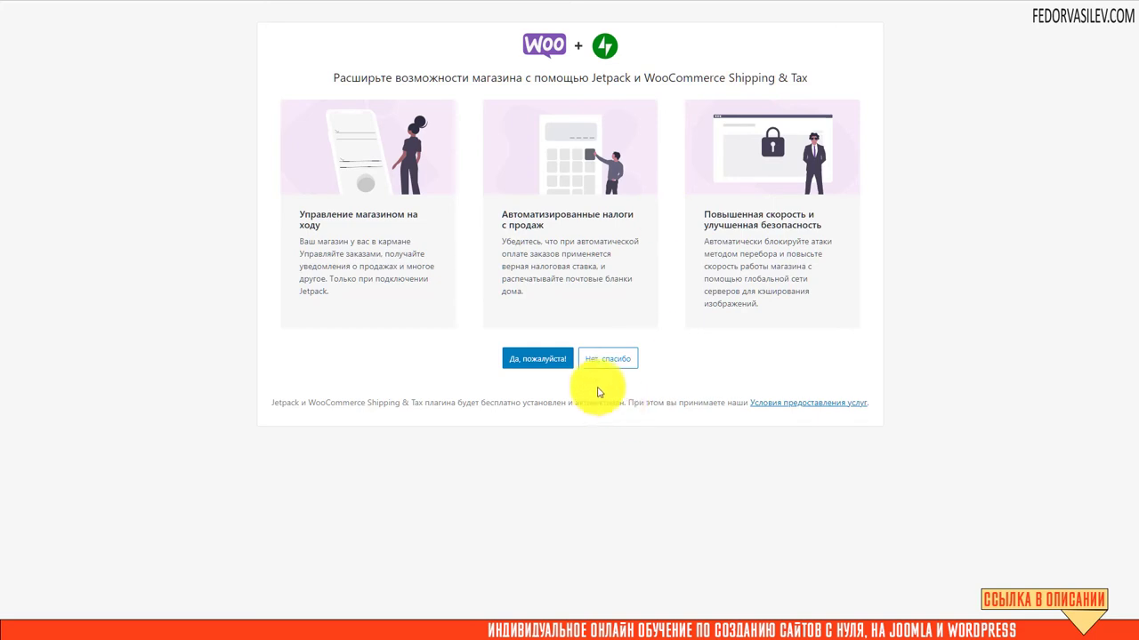
left_click(606, 358)
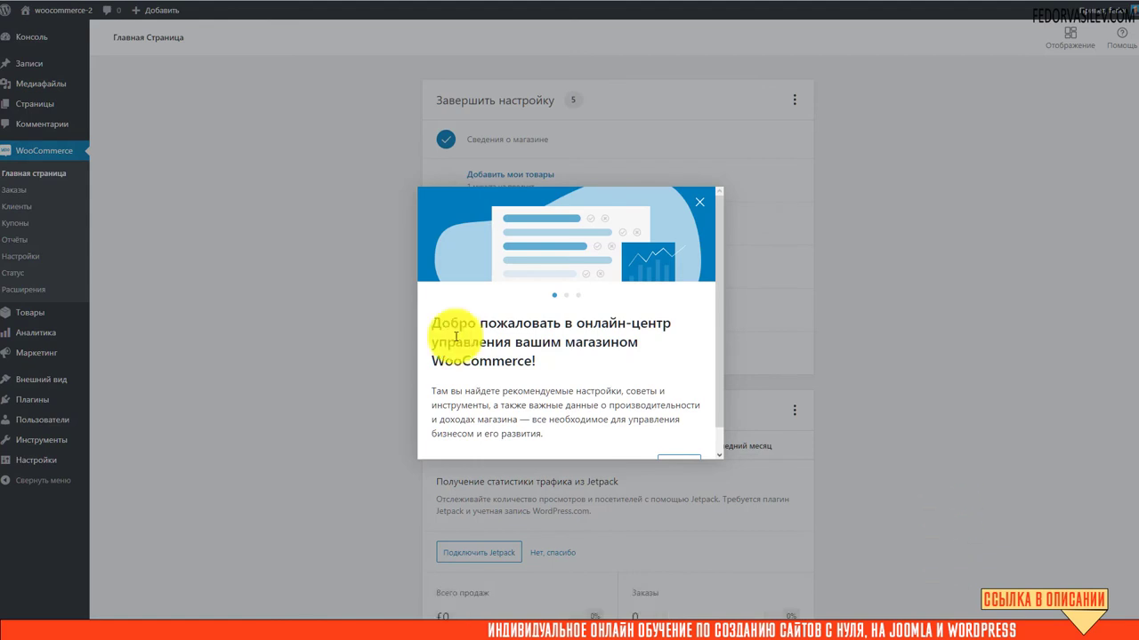
Read the first two slides of the WooCommerce welcome tour and dismiss it
scroll(455, 337, "down", 1)
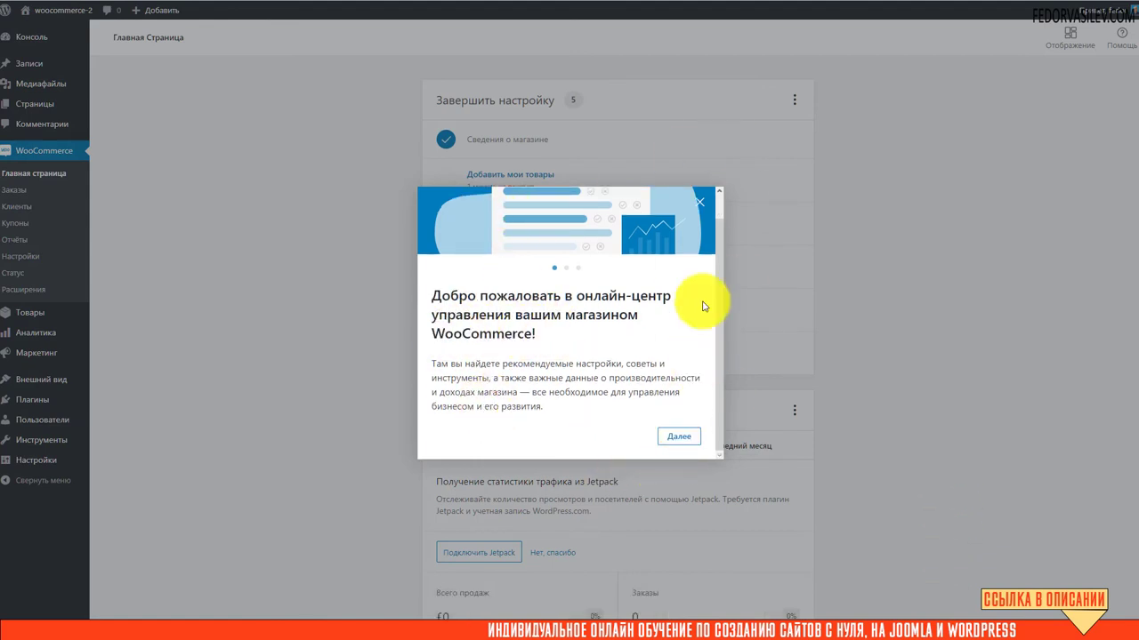
left_click(680, 436)
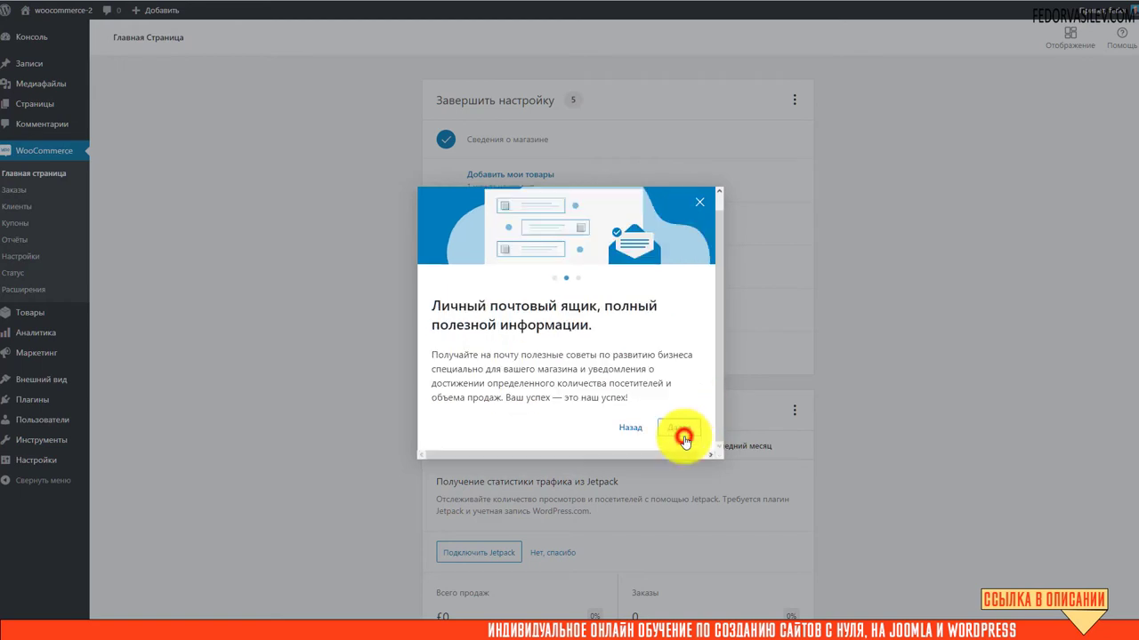
left_click(700, 201)
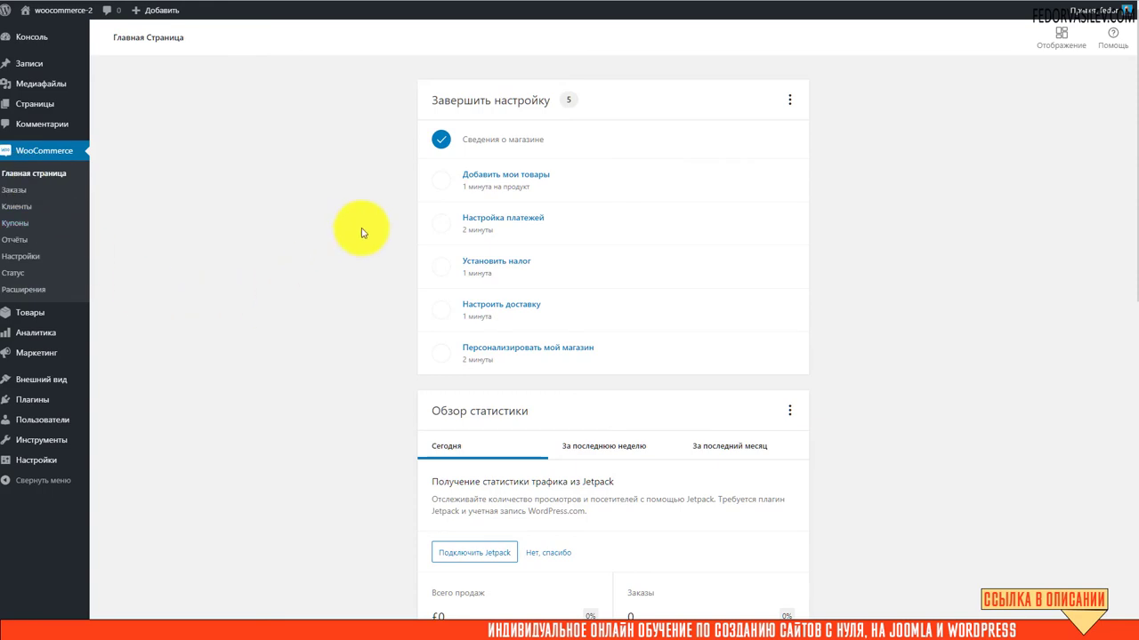
Reopen Сведения о магазине, resubmit the saved store address, and decline usage tracking
left_click(503, 140)
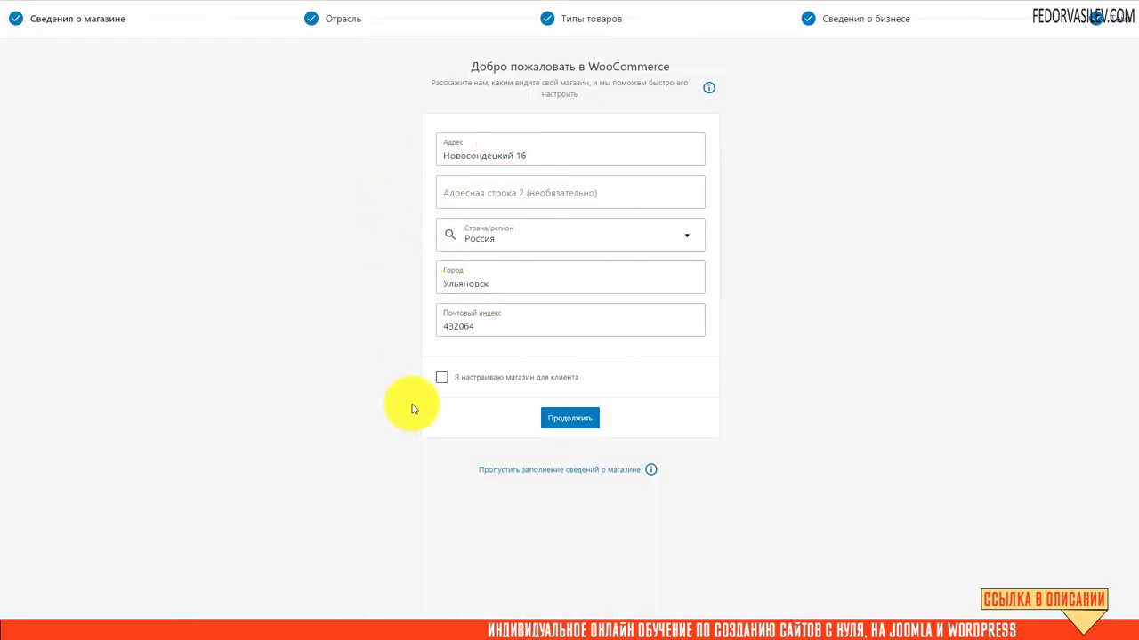
left_click(568, 423)
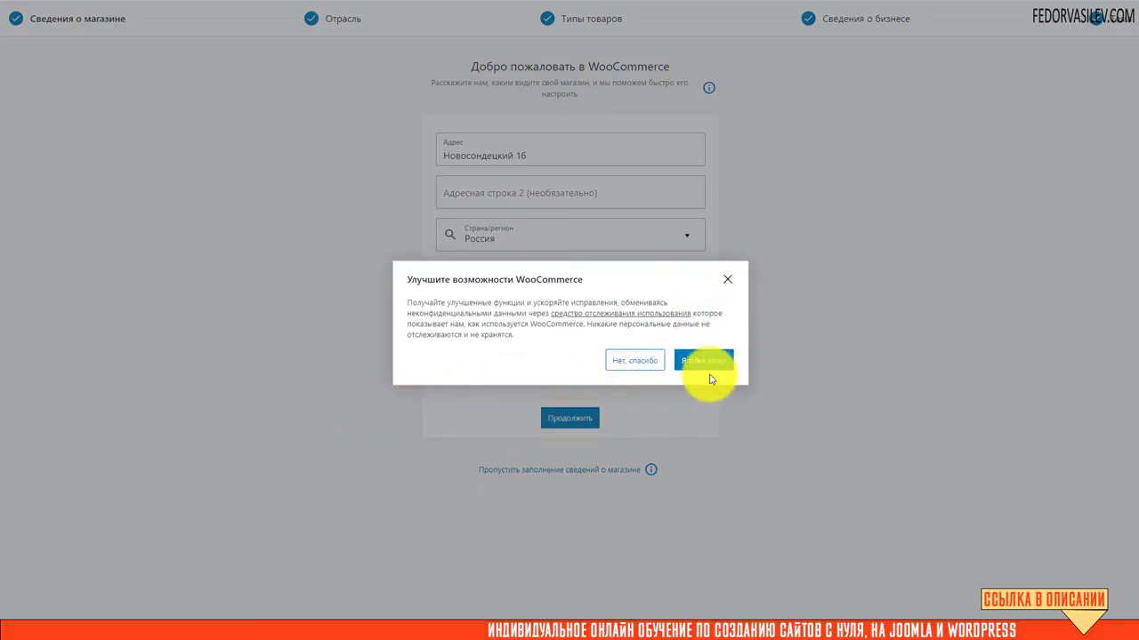
left_click(644, 360)
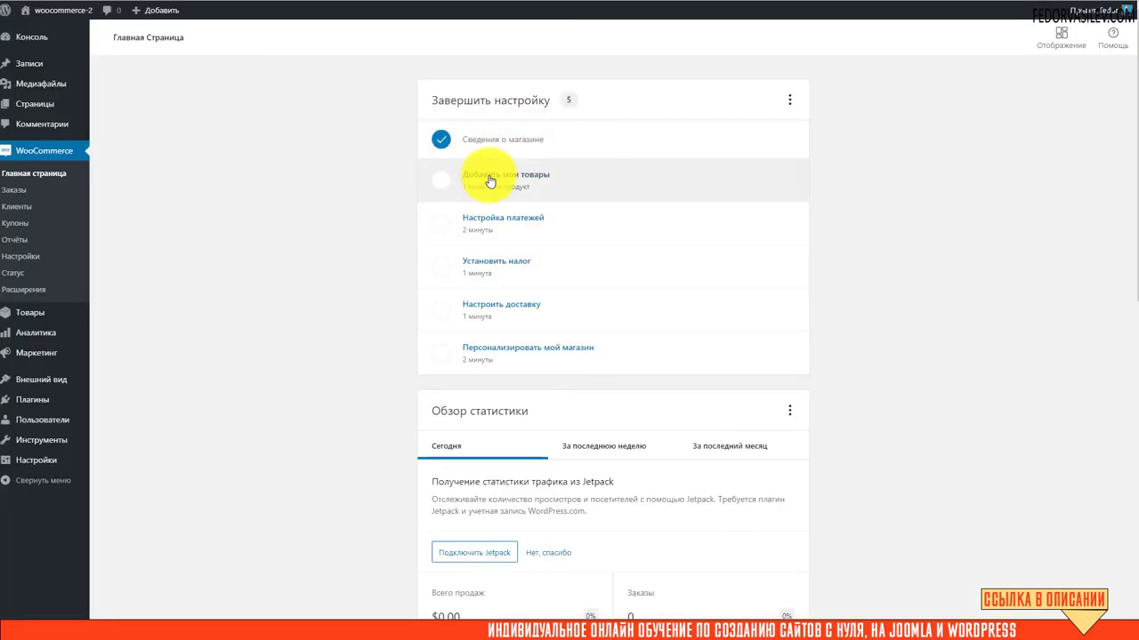
Examine the remaining setup tasks for products, payments, tax, shipping and store personalization, returning to the home page after each
left_click(488, 178)
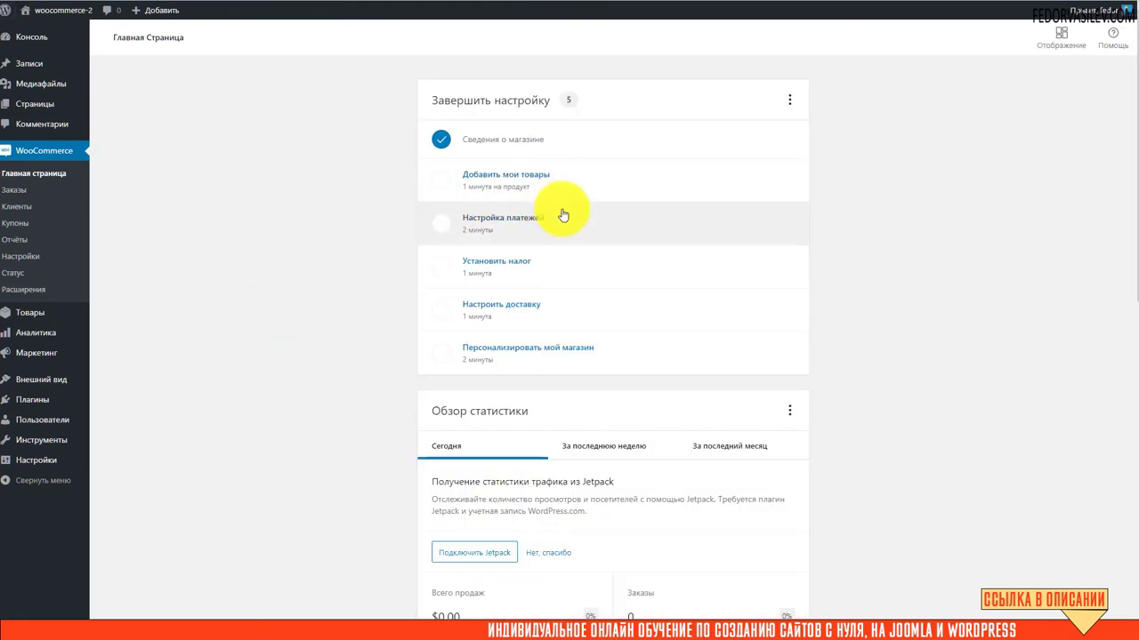
left_click(514, 225)
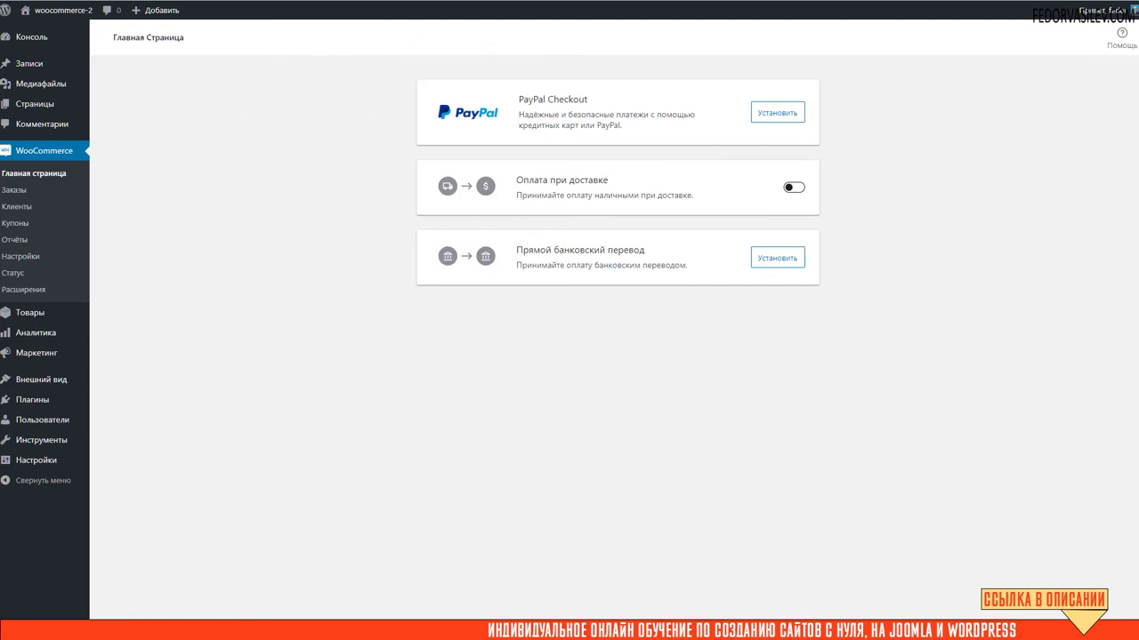
key("alt+Left")
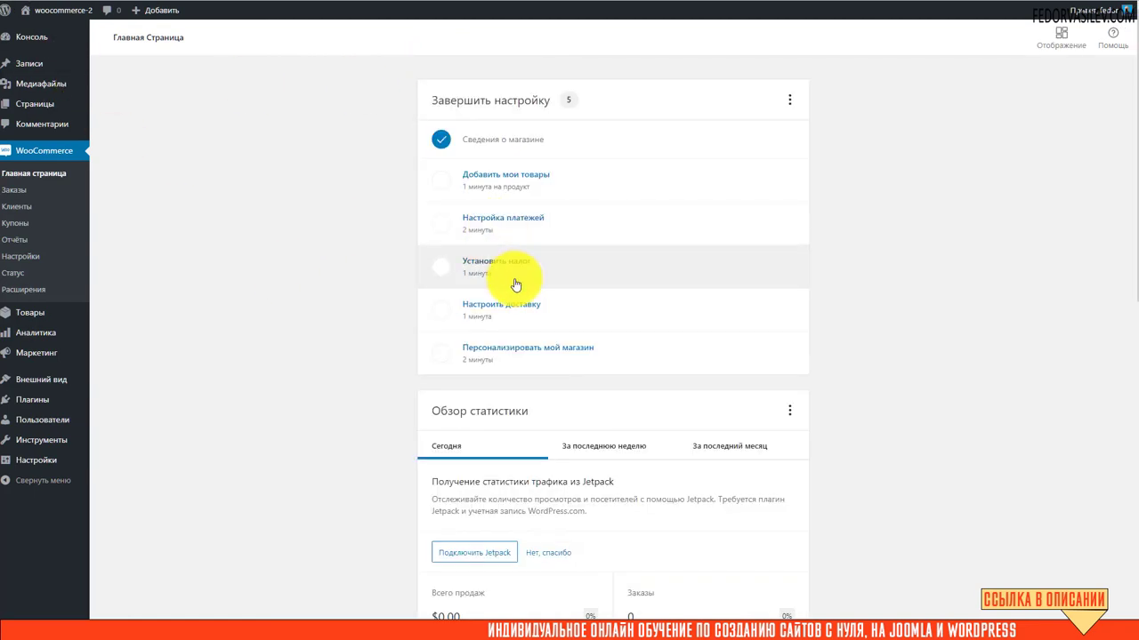
left_click(511, 274)
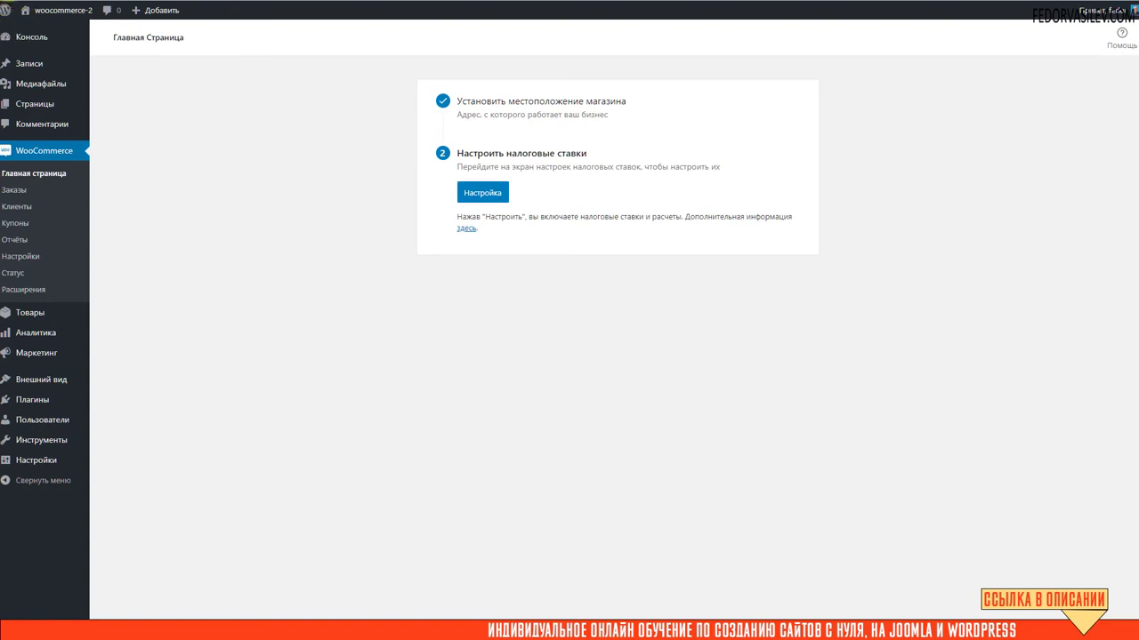
key("alt+Left")
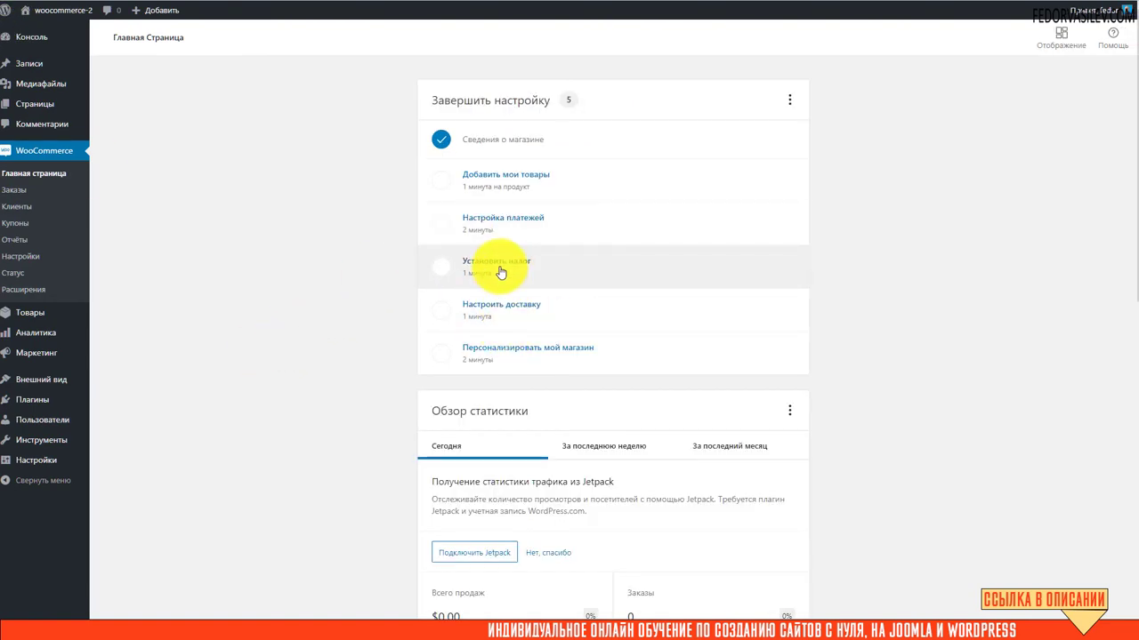
left_click(504, 318)
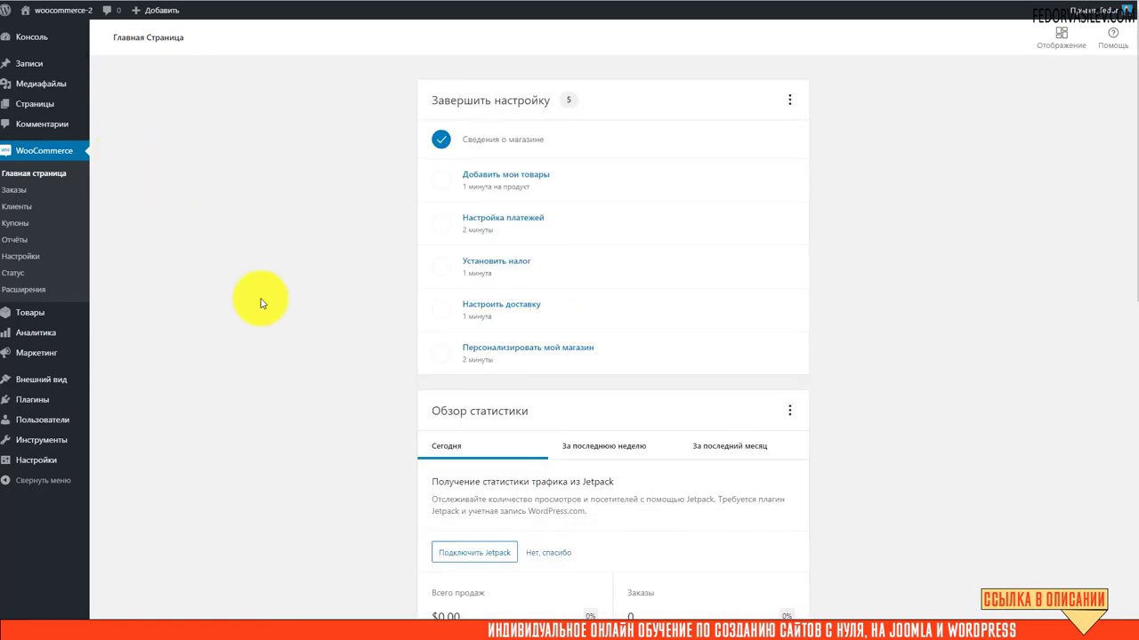
left_click(495, 352)
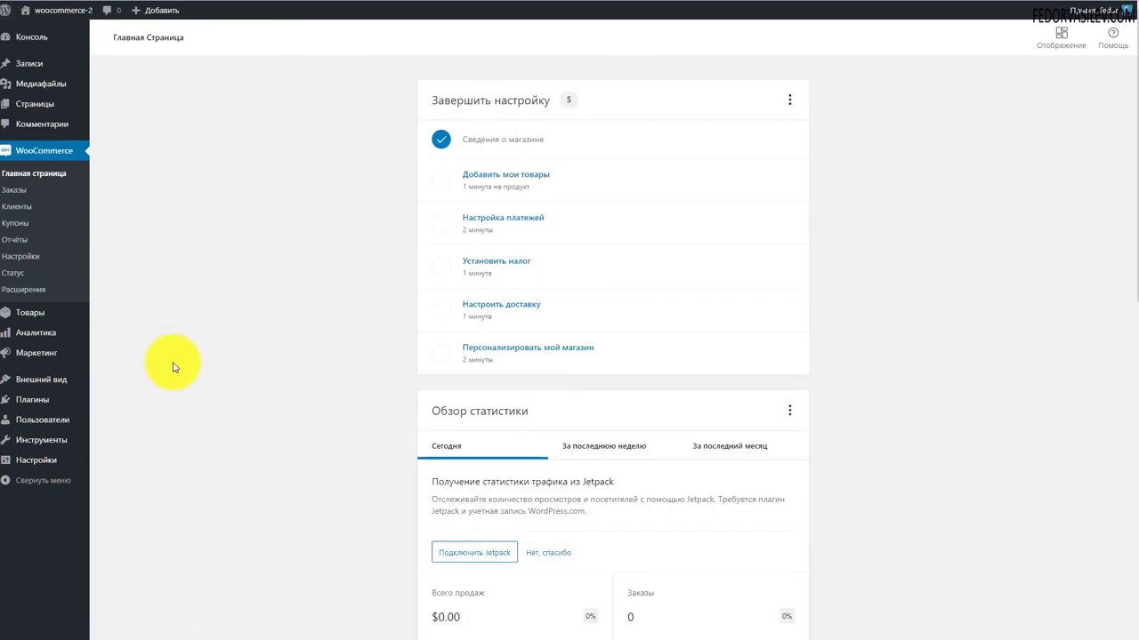
Dismiss all inbox messages below the statistics overview on the WooCommerce home page and confirm their permanent removal
scroll(827, 361, "down", 2)
scroll(489, 298, "down", 1)
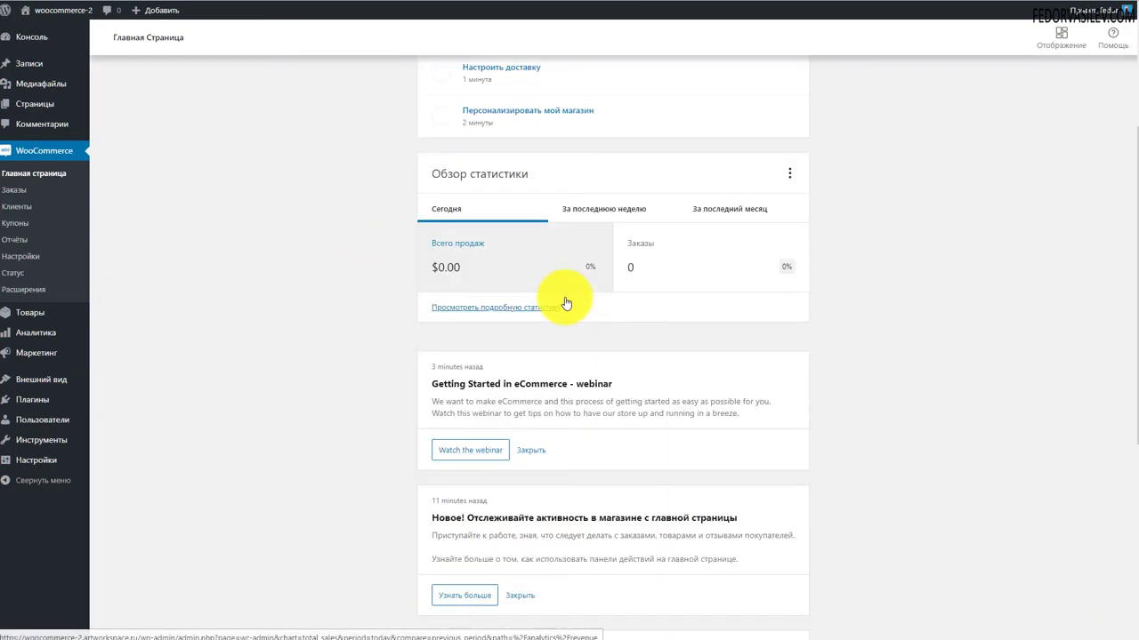
scroll(565, 304, "down", 1)
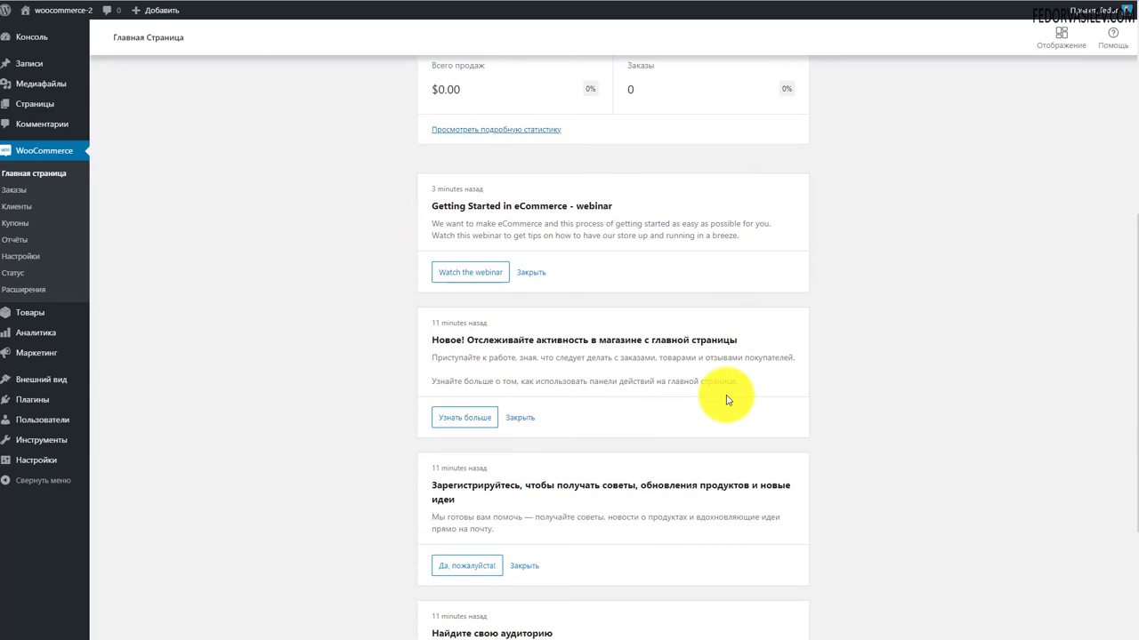
scroll(481, 303, "down", 5)
scroll(534, 322, "up", 6)
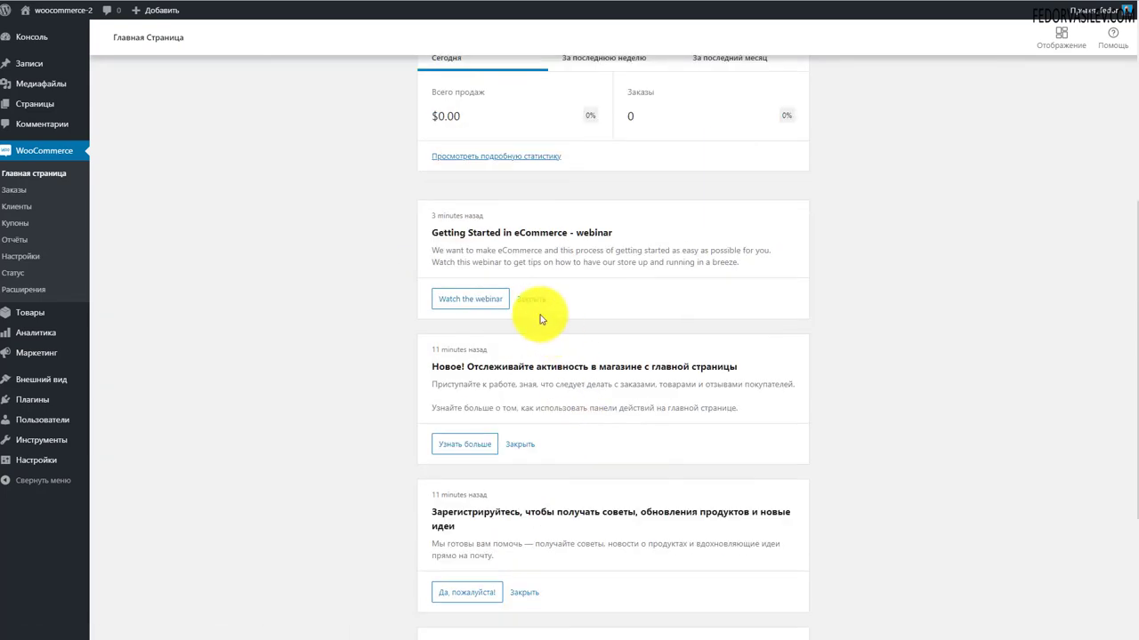
left_click(534, 303)
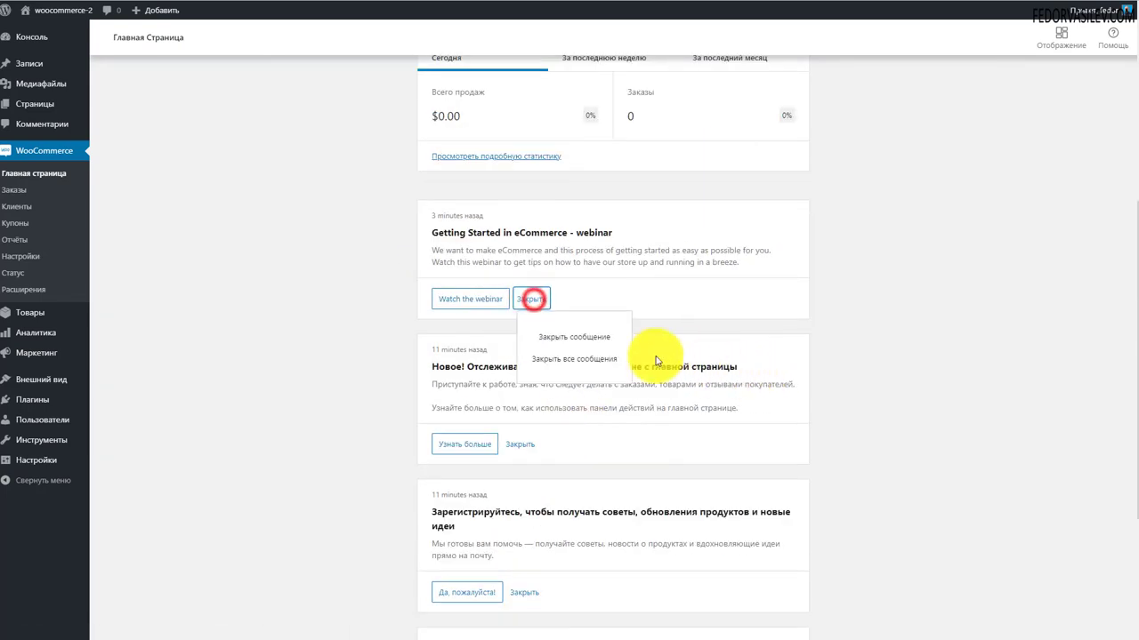
left_click(549, 358)
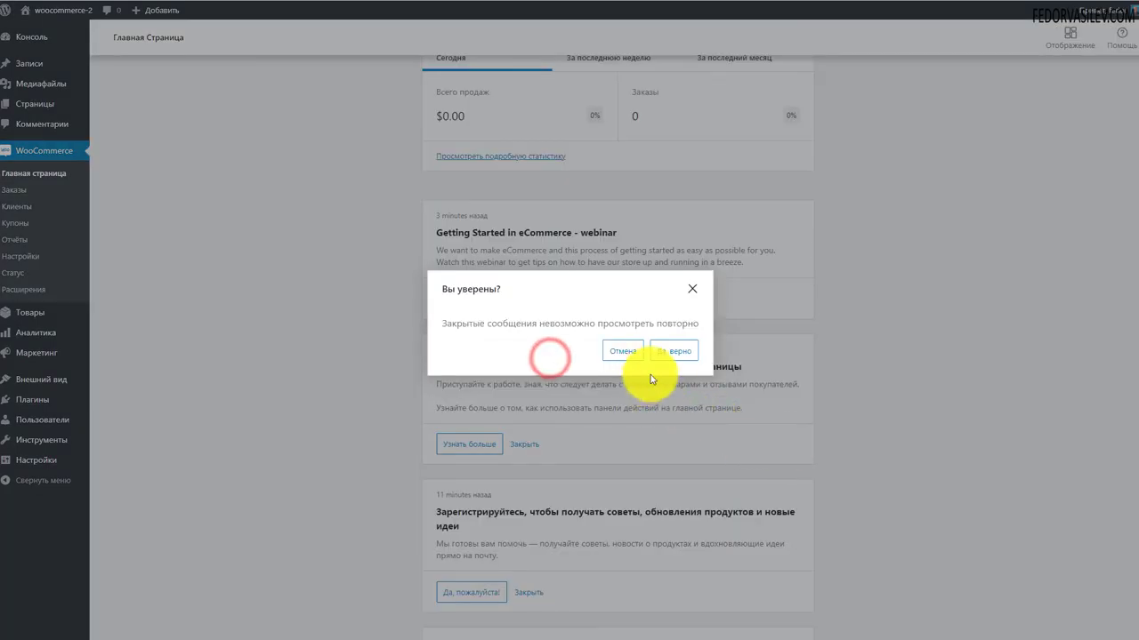
left_click(666, 347)
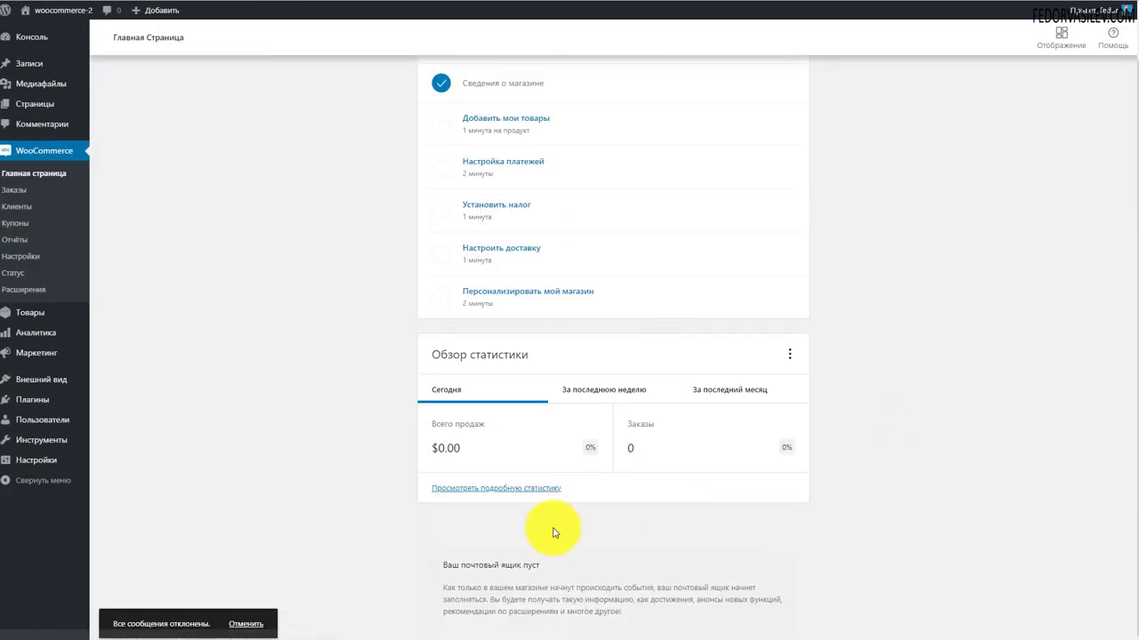
scroll(570, 462, "up", 1)
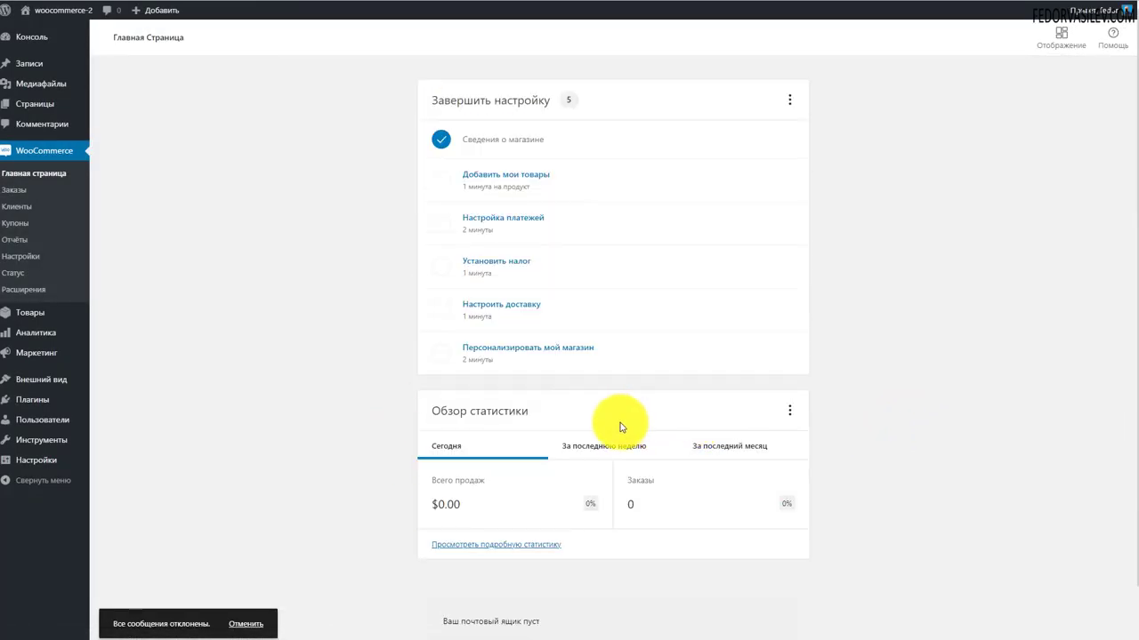
Open the Консоль page and use its screen options to hide and restore the Статус WooCommerce widget
left_click(49, 40)
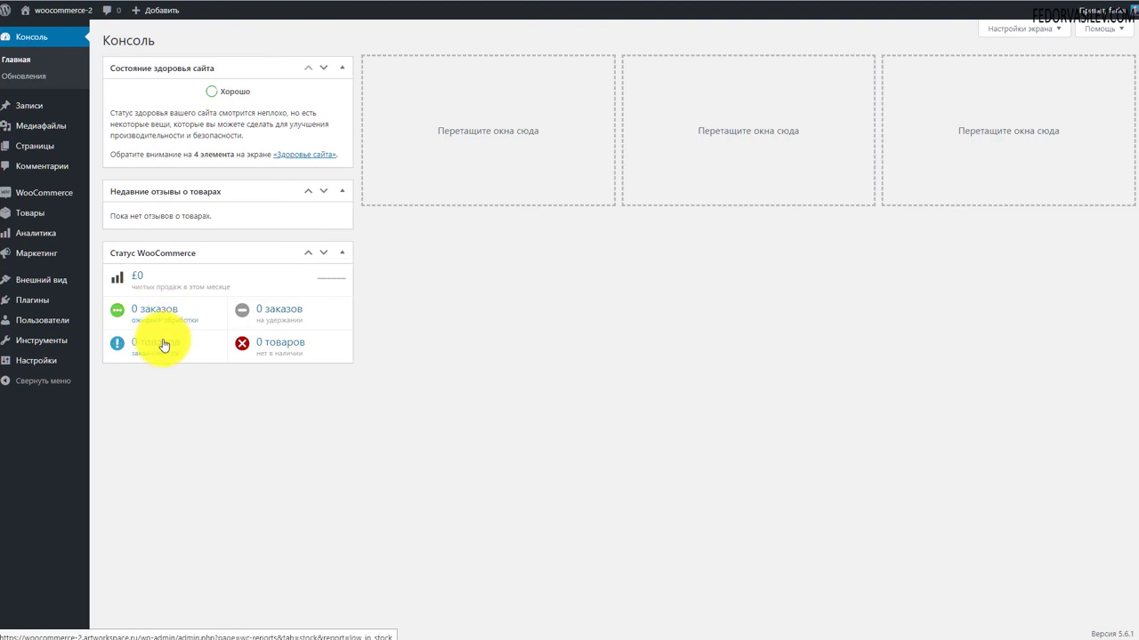
left_click(1032, 30)
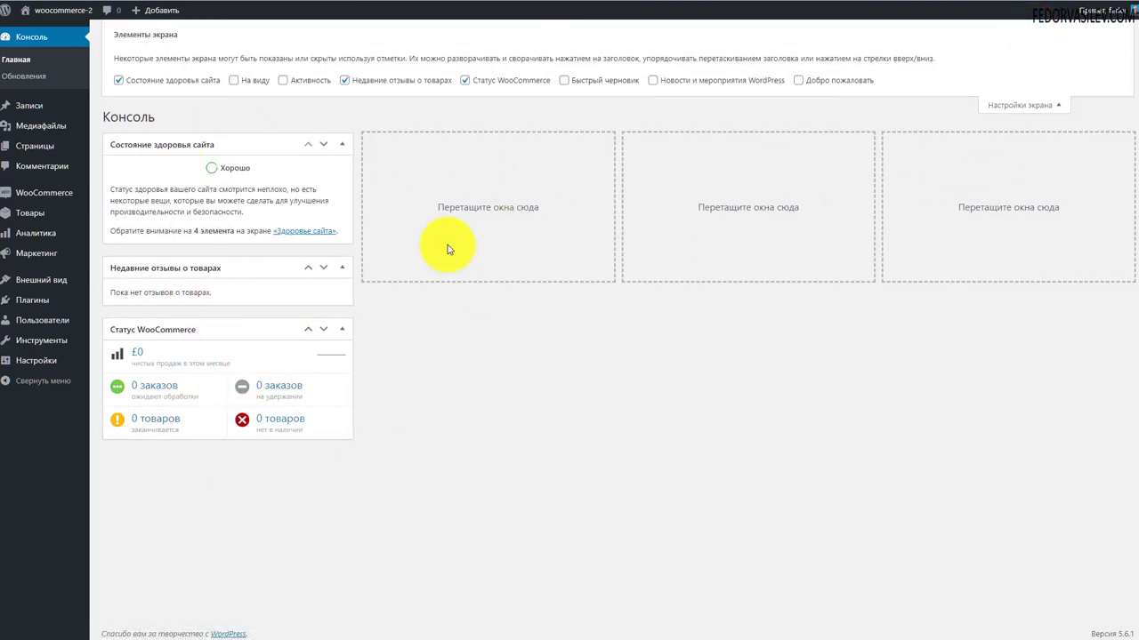
left_click(464, 80)
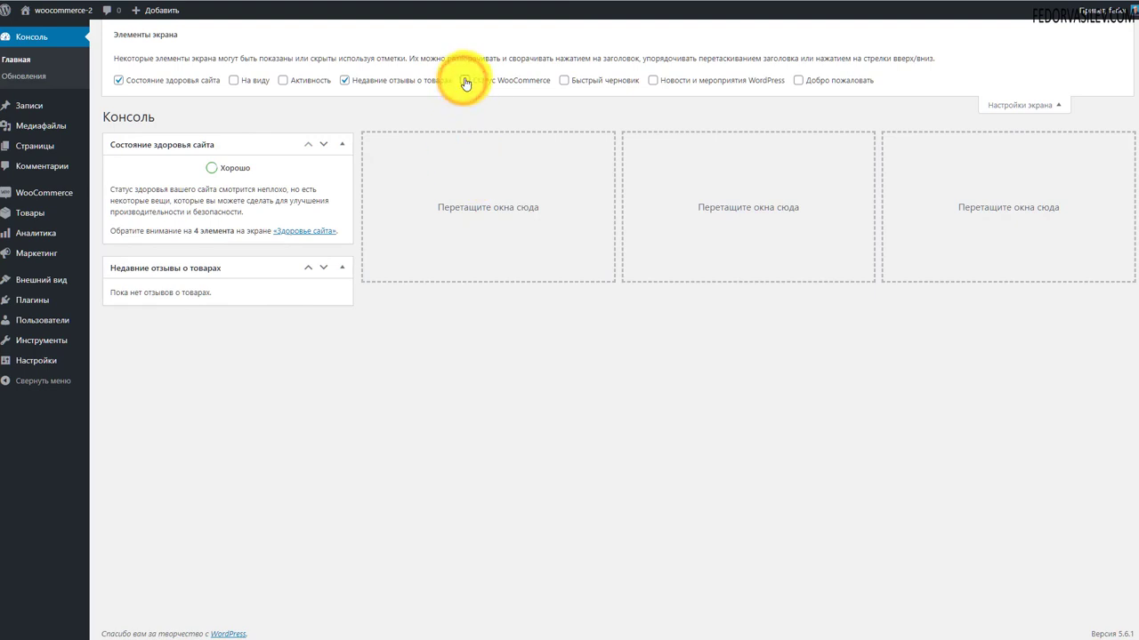
left_click(463, 80)
left_click(1021, 104)
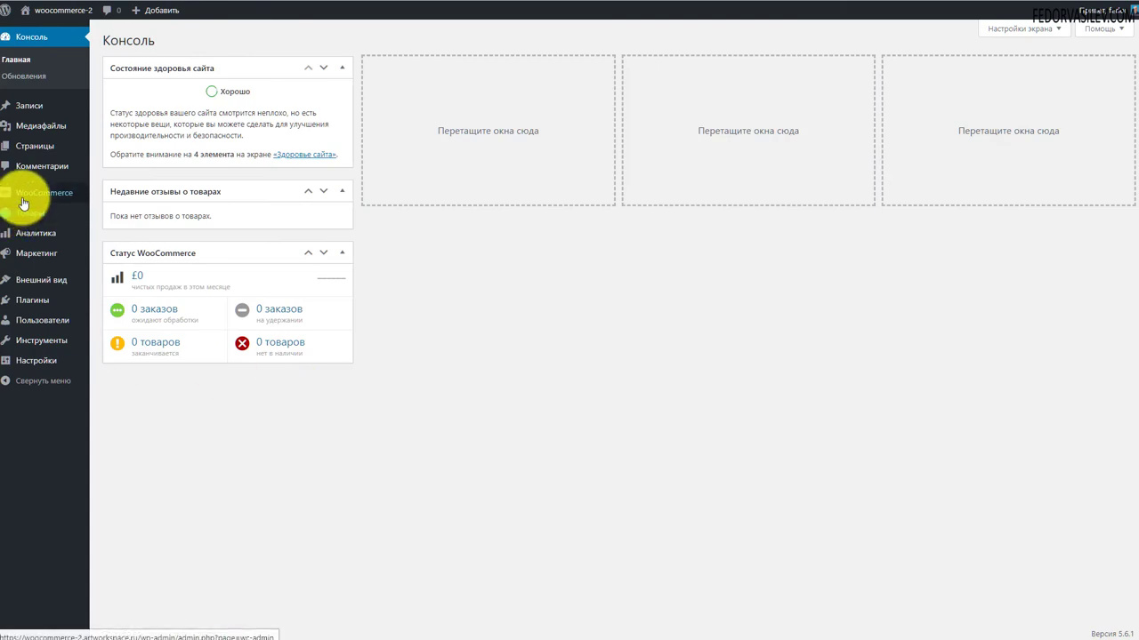
mouse_move(27, 202)
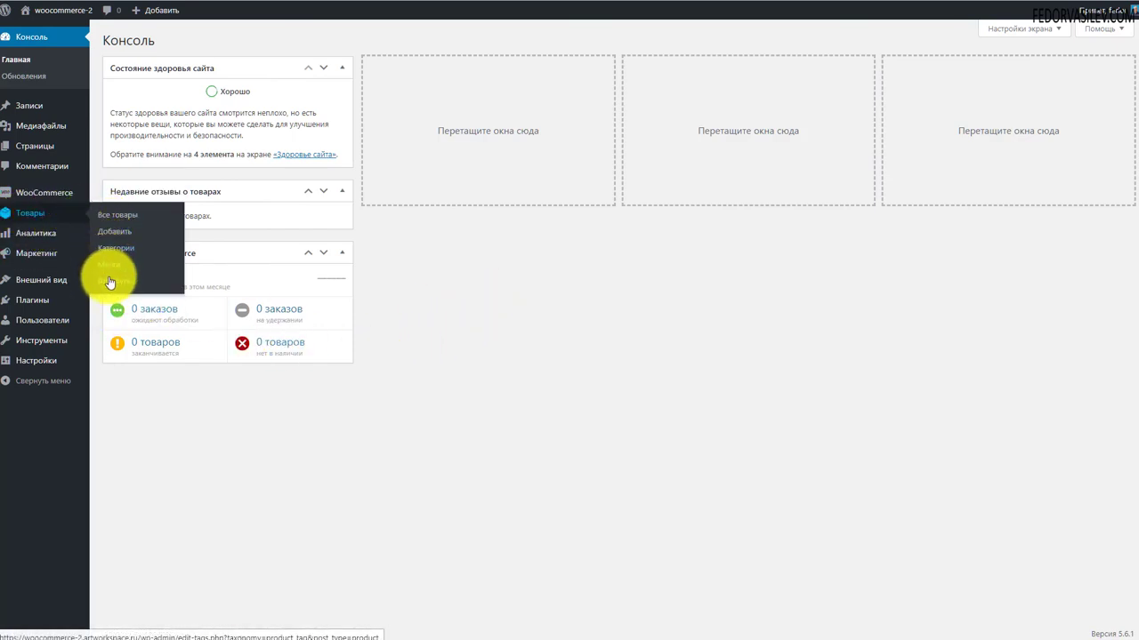
mouse_move(71, 235)
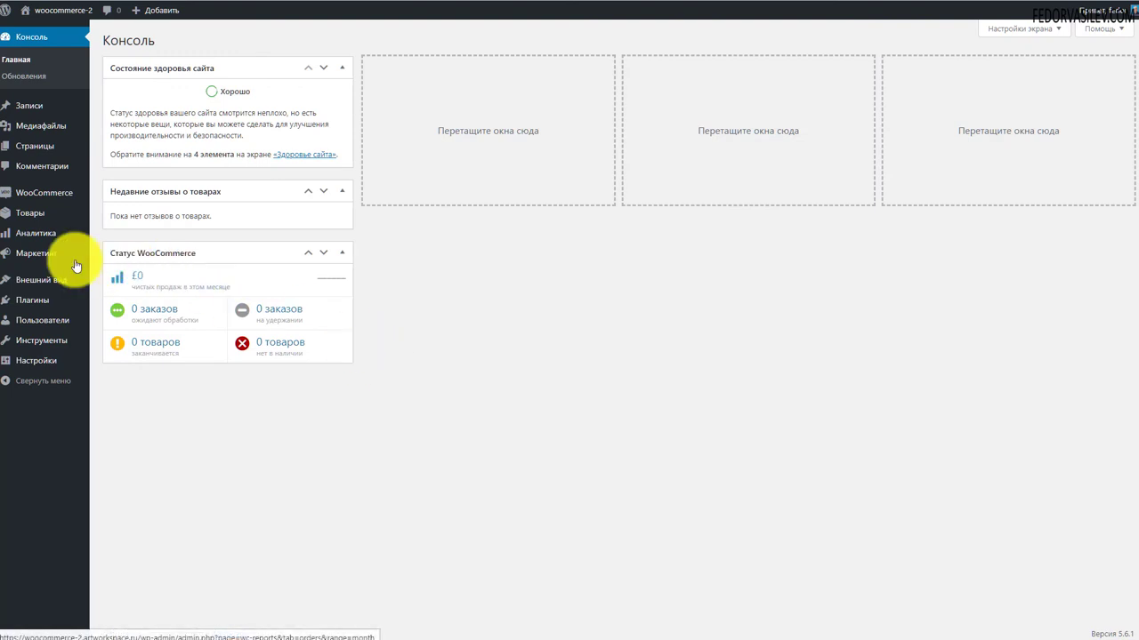
mouse_move(33, 261)
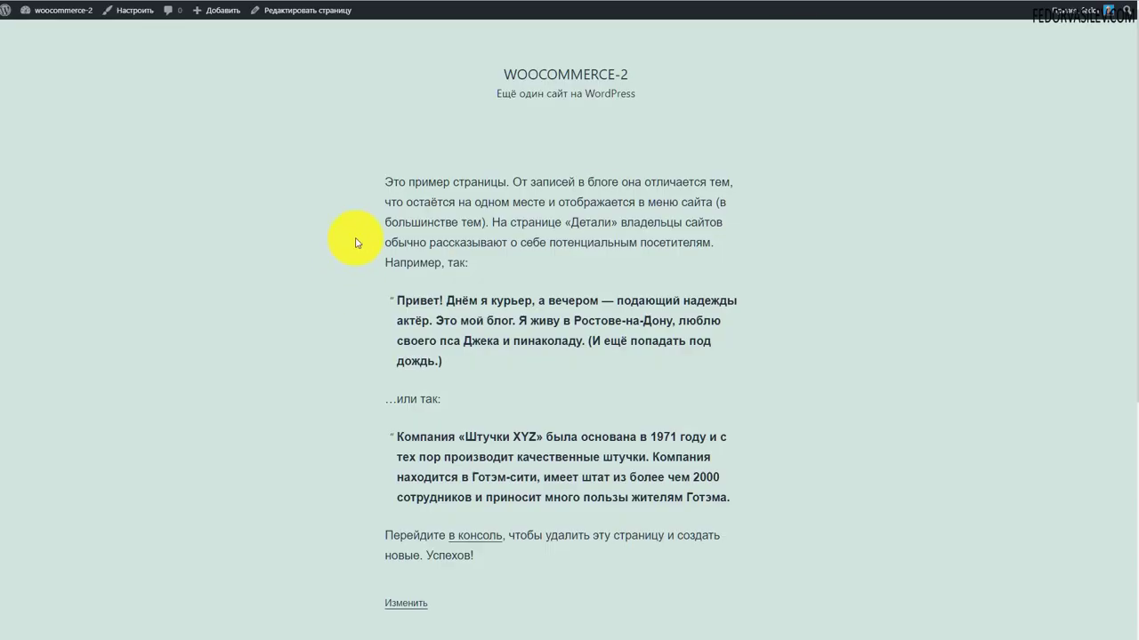
Examine the sample page on the public site from the WOOCOMMERCE-2 header down to the footer widgets
scroll(290, 325, "down", 5)
scroll(363, 358, "up", 5)
scroll(347, 324, "down", 3)
scroll(419, 338, "up", 3)
left_click_drag(492, 83, 800, 477)
scroll(813, 317, "down", 3)
left_click(594, 431)
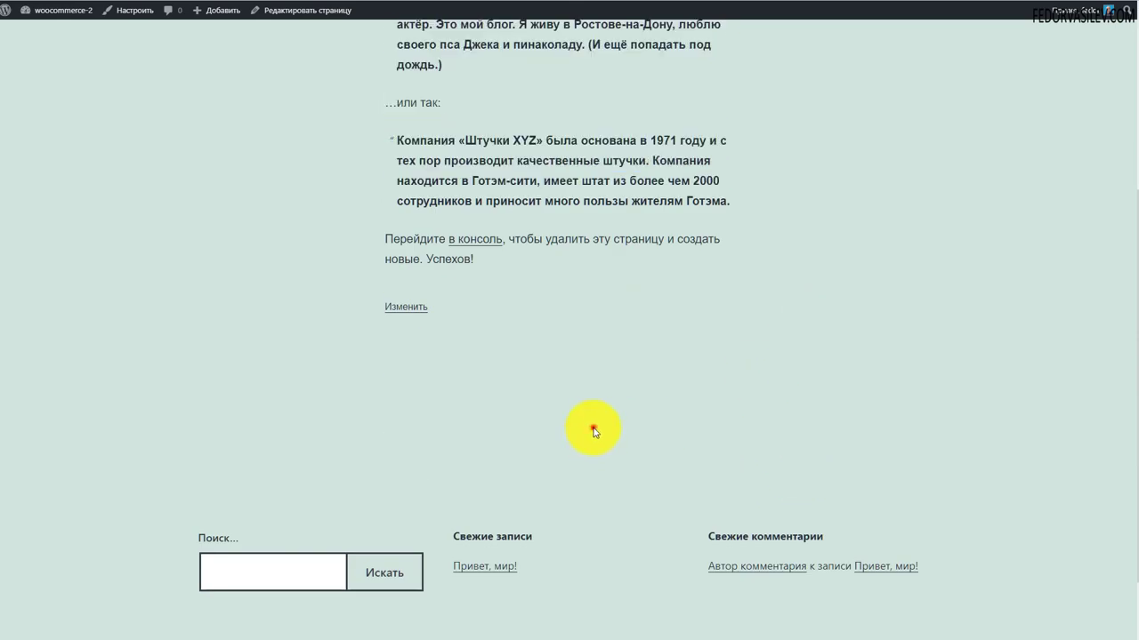
scroll(595, 432, "up", 4)
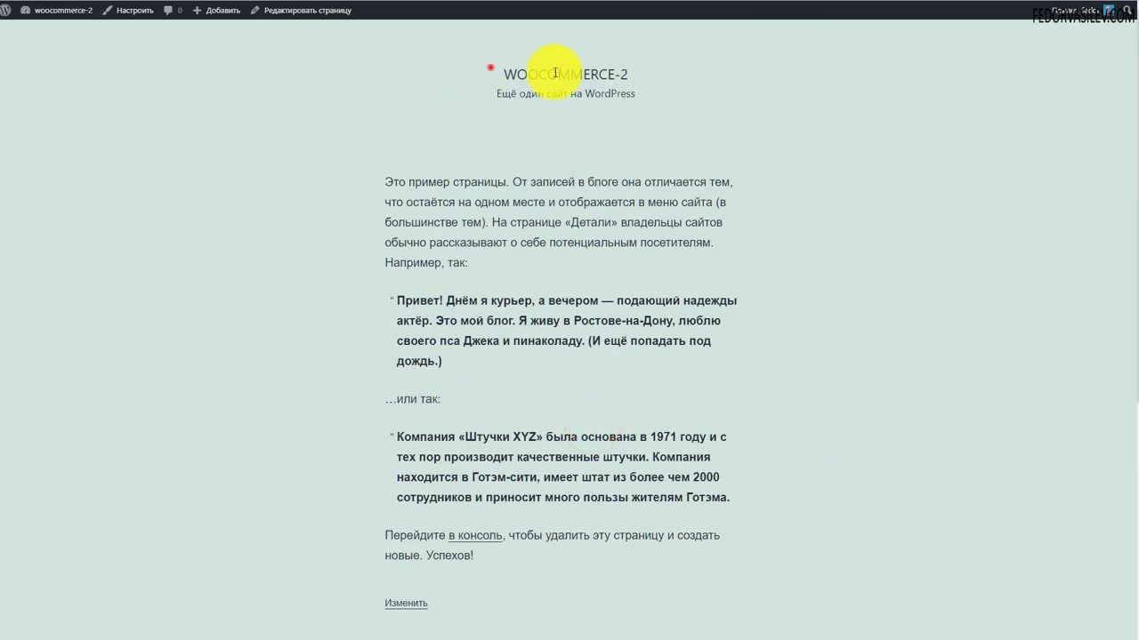
left_click_drag(554, 73, 795, 300)
left_click(819, 249)
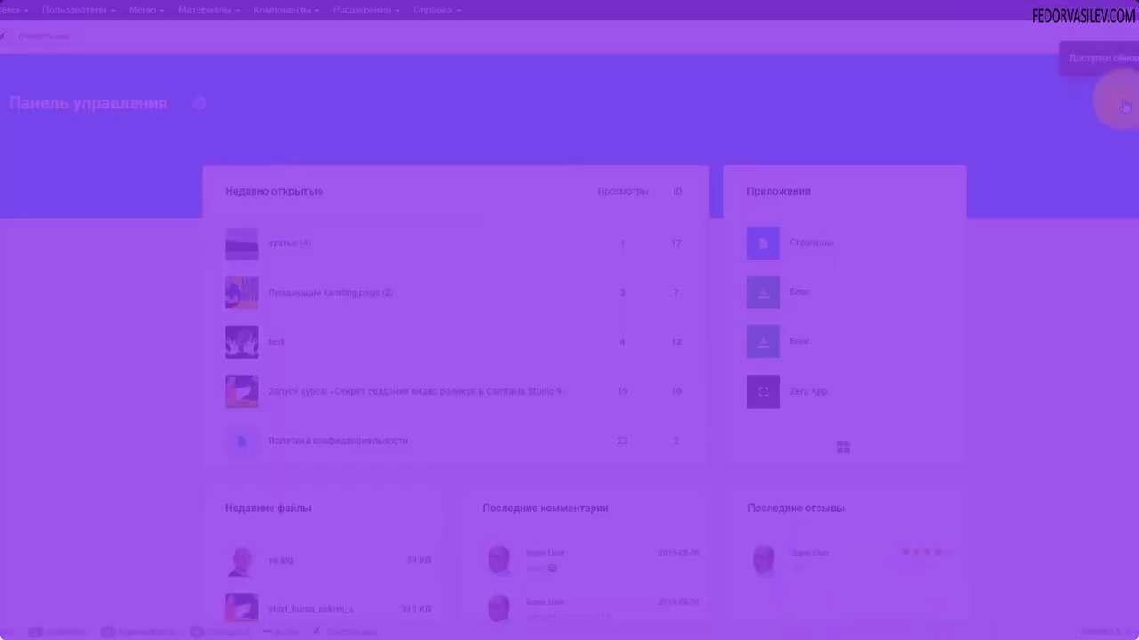
left_click(1118, 103)
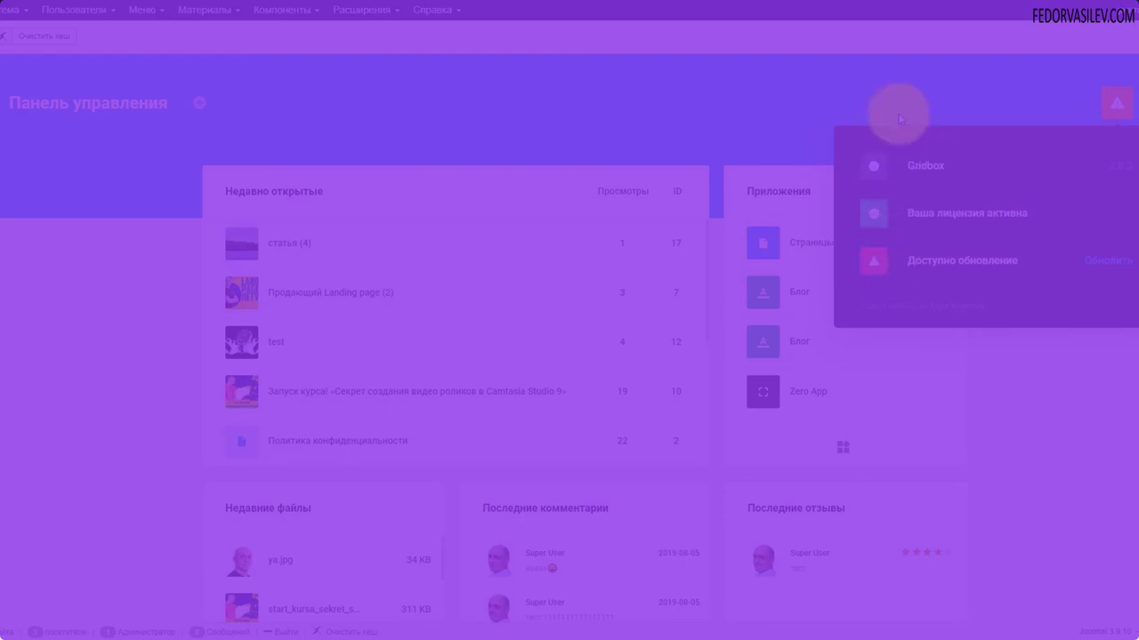
left_click(933, 218)
left_click(39, 218)
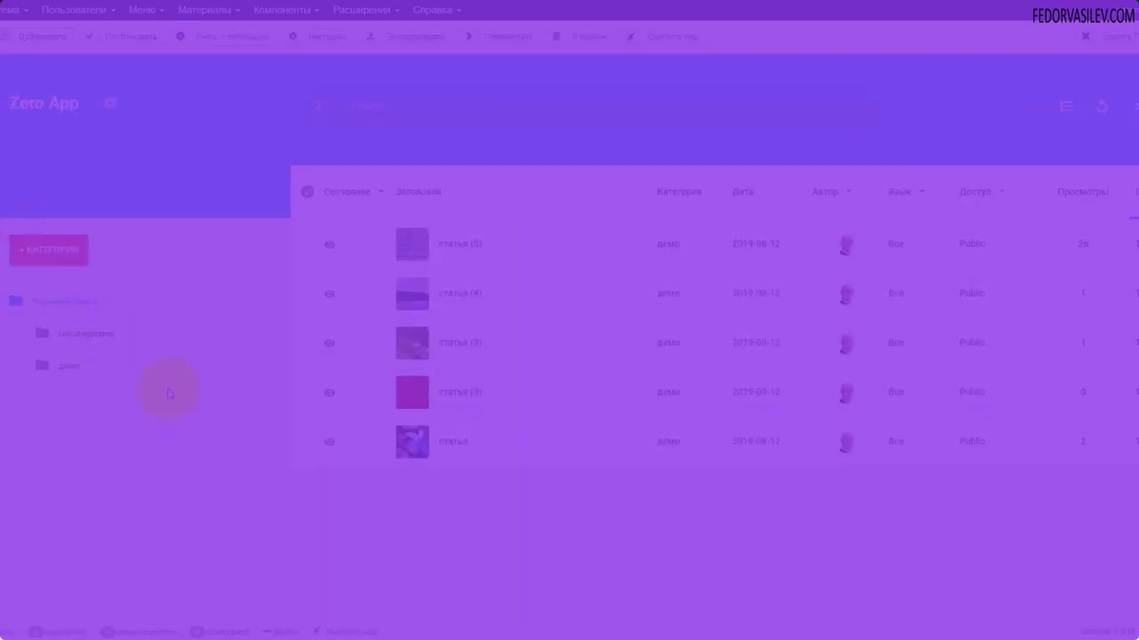
left_click(110, 103)
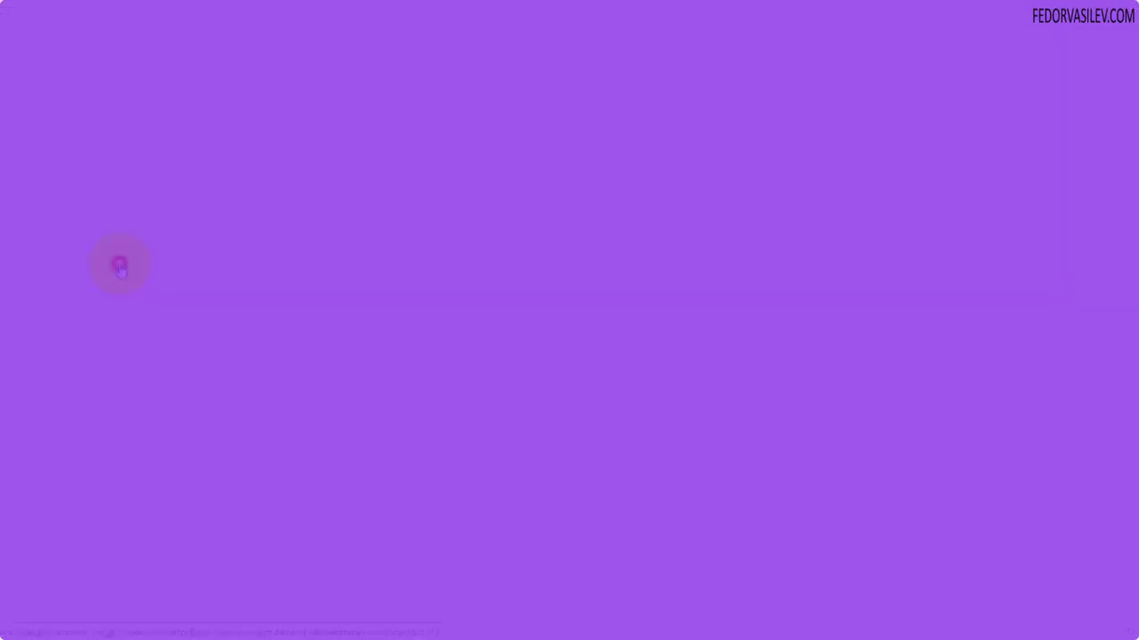